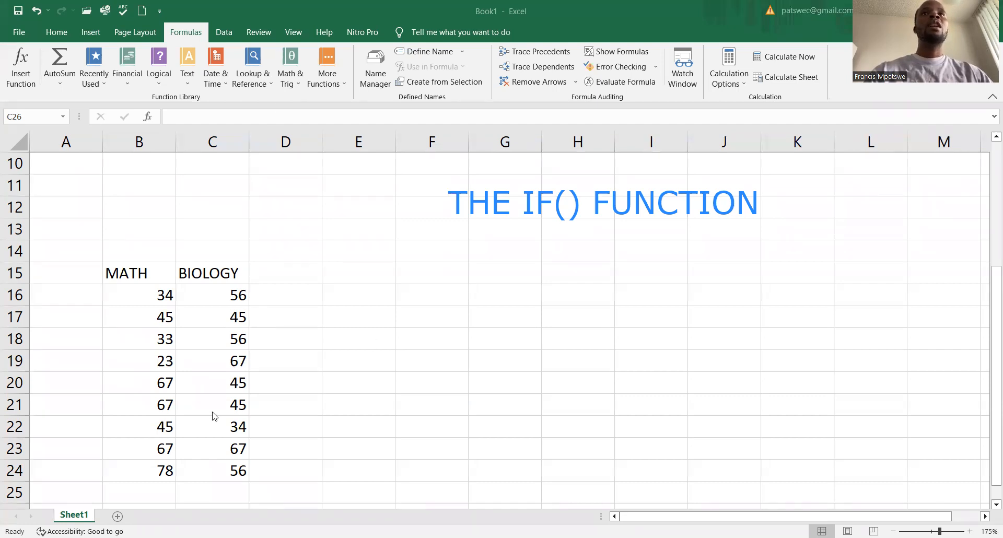
Step: Below the marks, start a grading key with the score range 75-100 in B26 and the grade D1 in C26
scroll(227, 366, "down", 2)
scroll(220, 437, "up", 1)
scroll(159, 439, "down", 2)
left_click(152, 321)
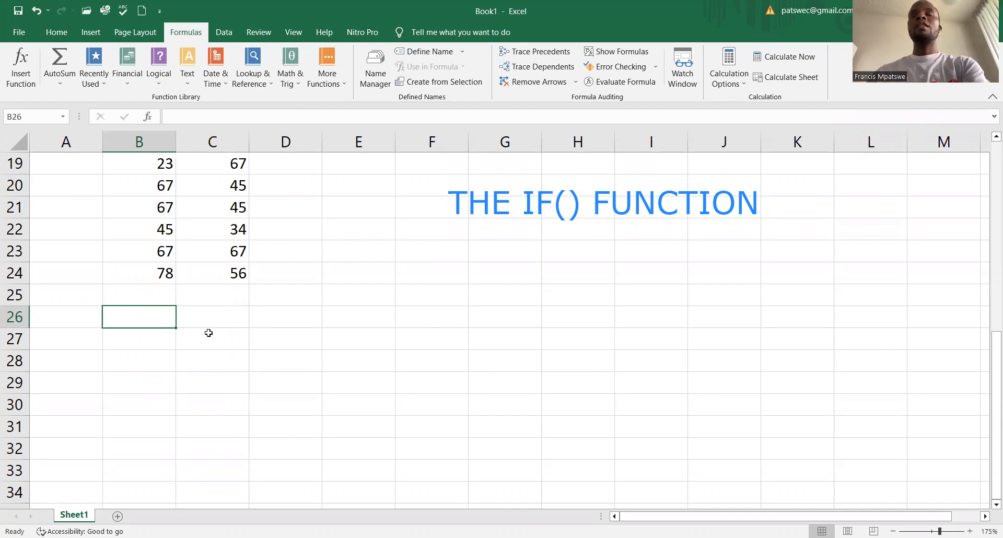
type("75")
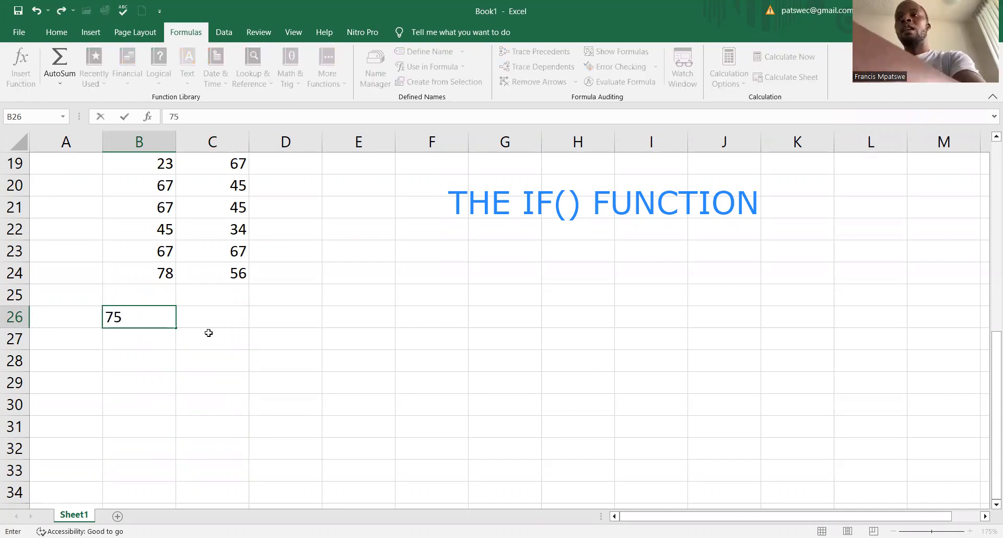
type("-")
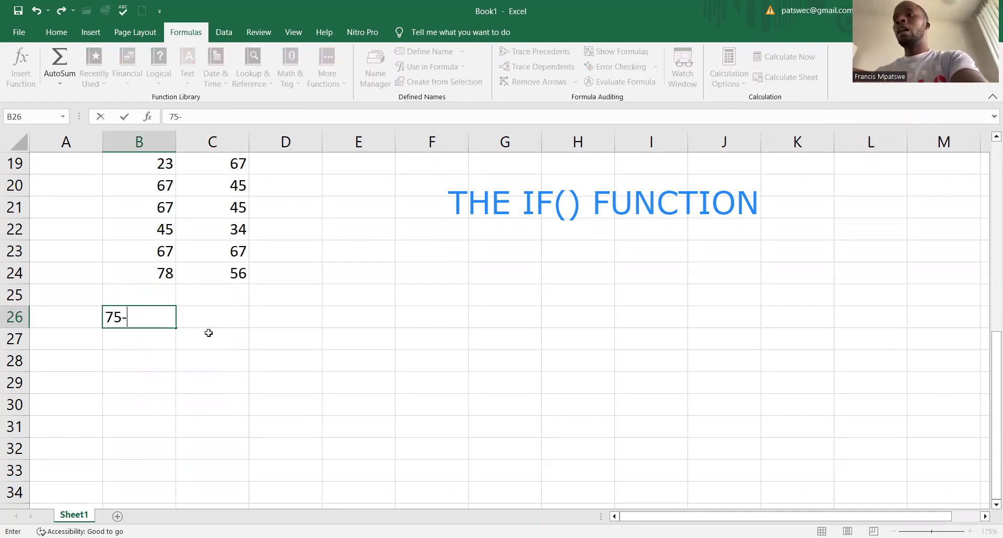
type("100")
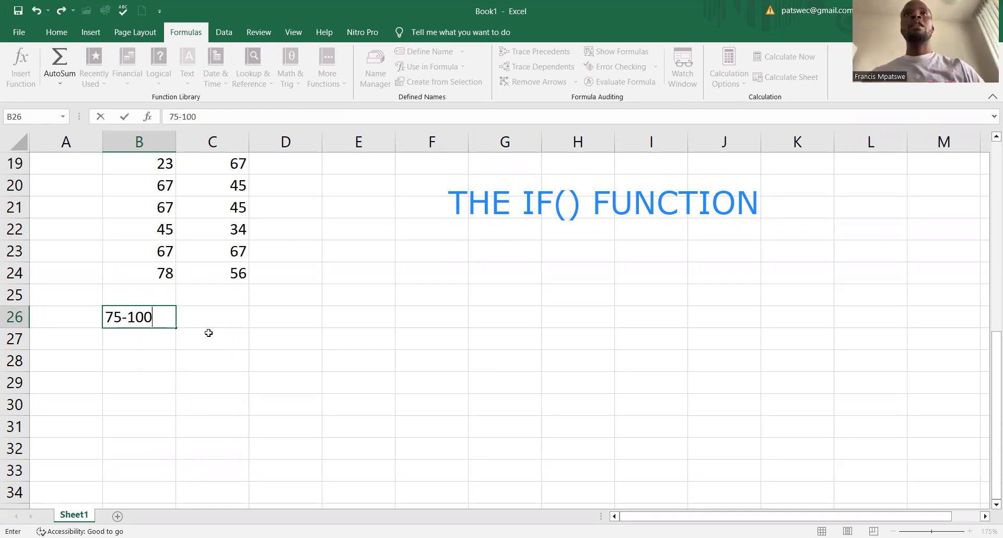
left_click(217, 320)
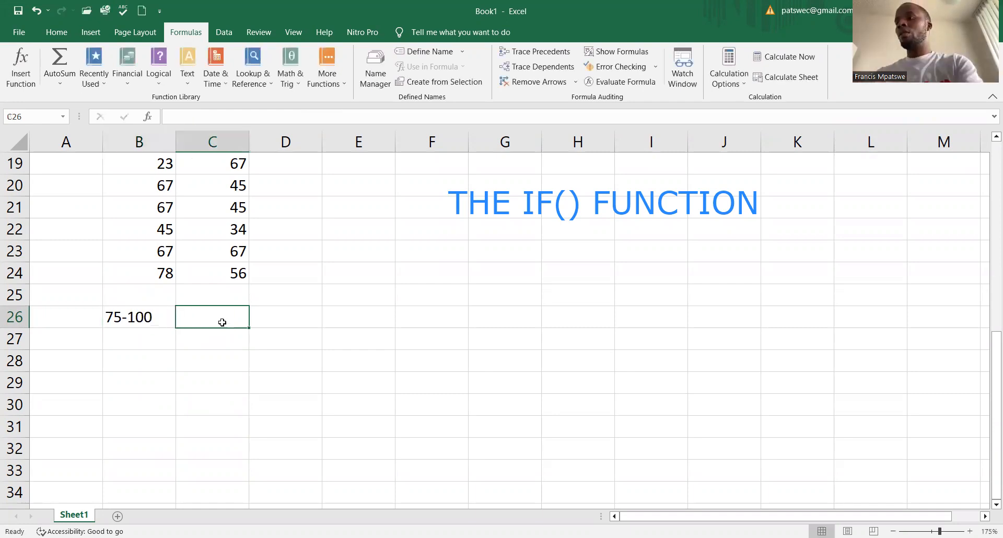
type("D1")
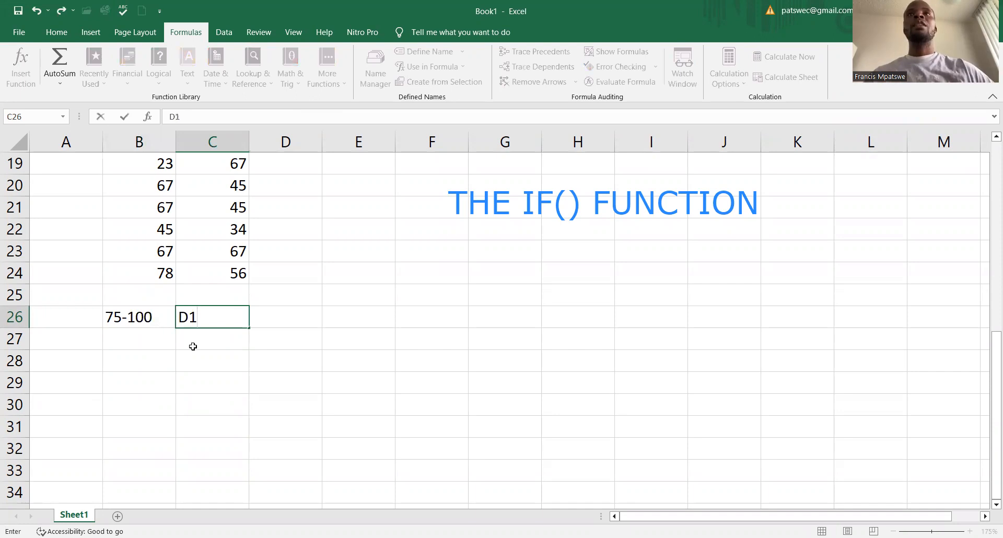
Step: Add the second grading row with the range 70-74 in B27 and the grade D2 in C27
left_click(130, 339)
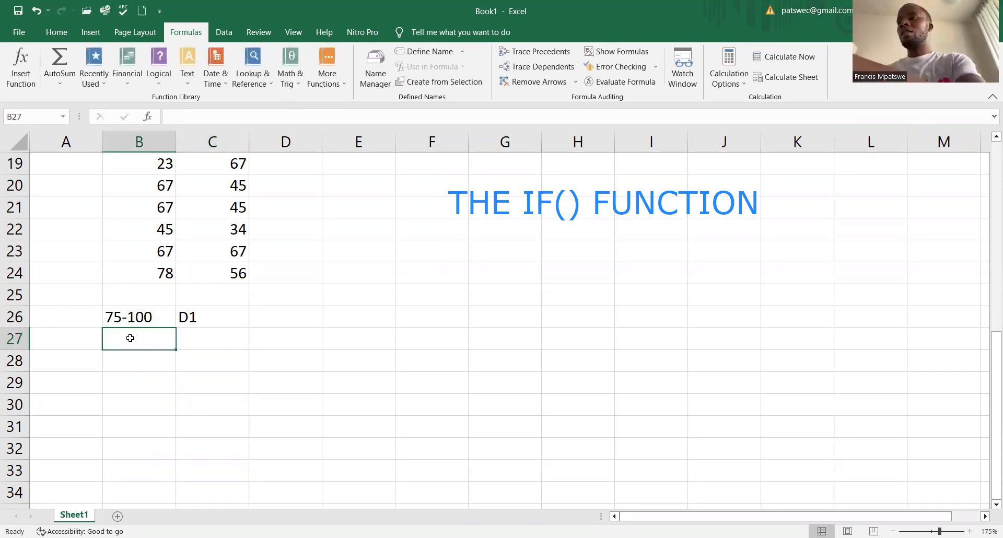
type("65")
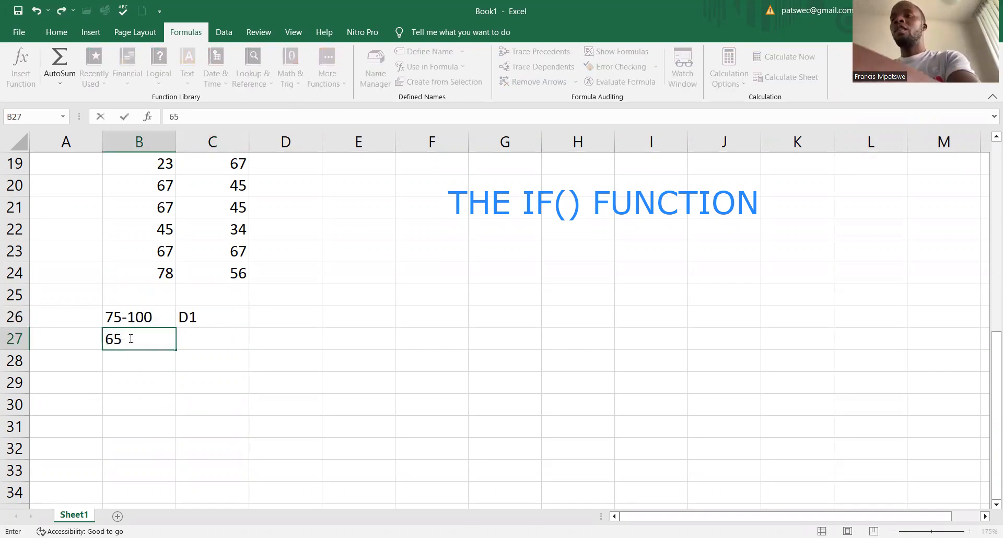
type("-")
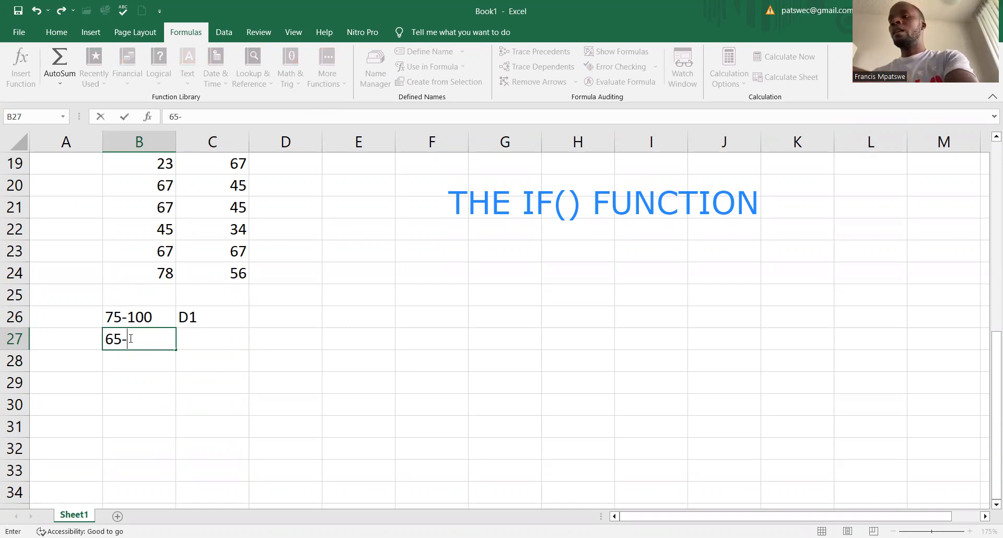
key("BackSpace")
key("BackSpace")
key("BackSpace")
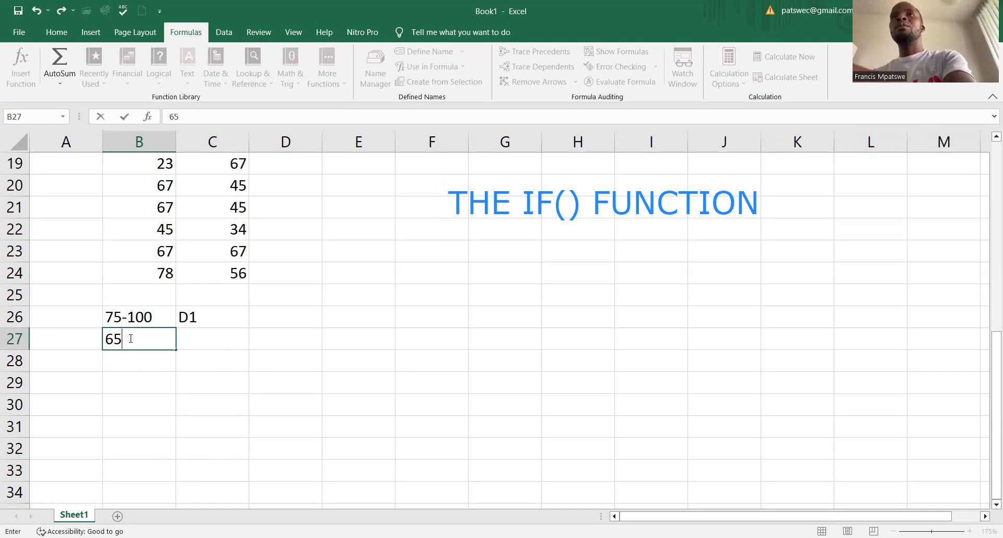
type("70")
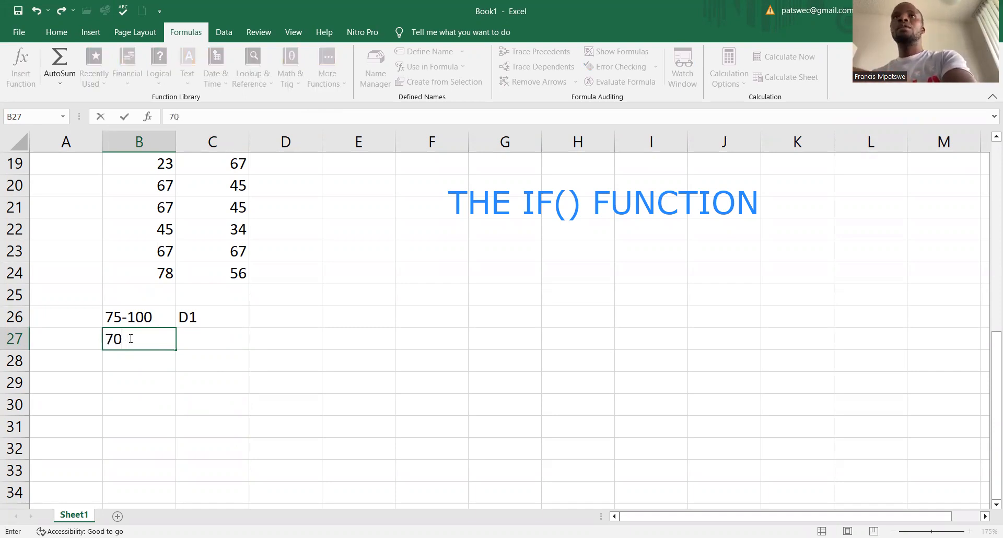
type("-")
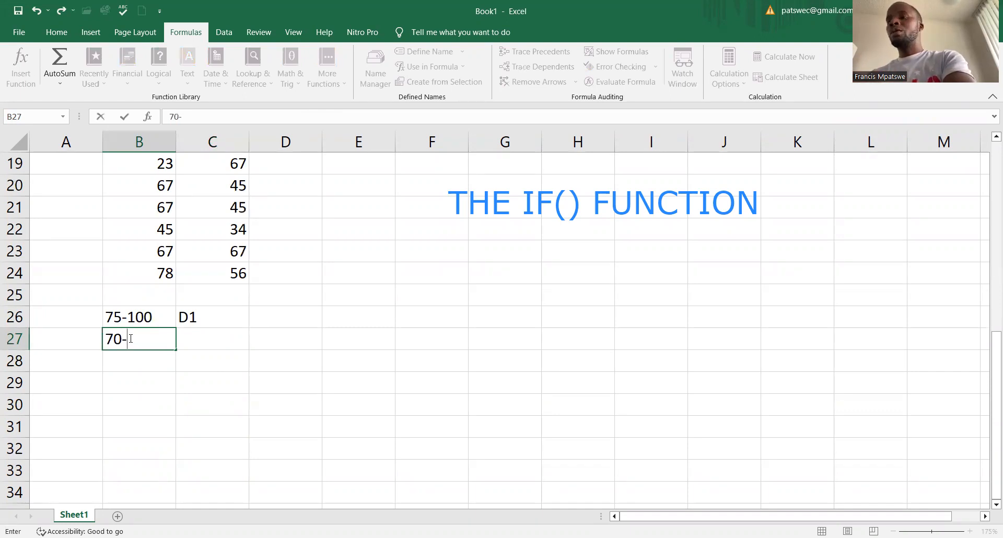
type("7")
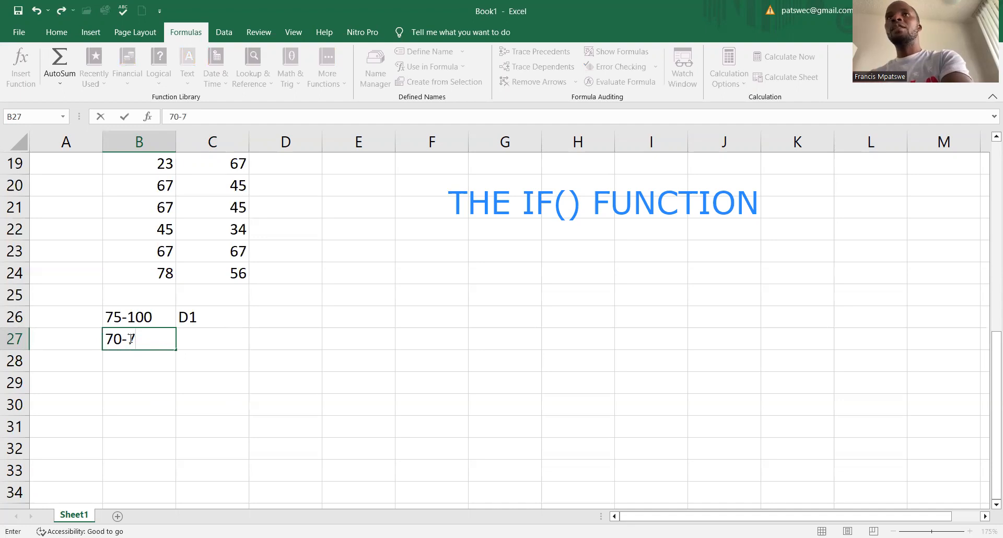
key("BackSpace")
type("74")
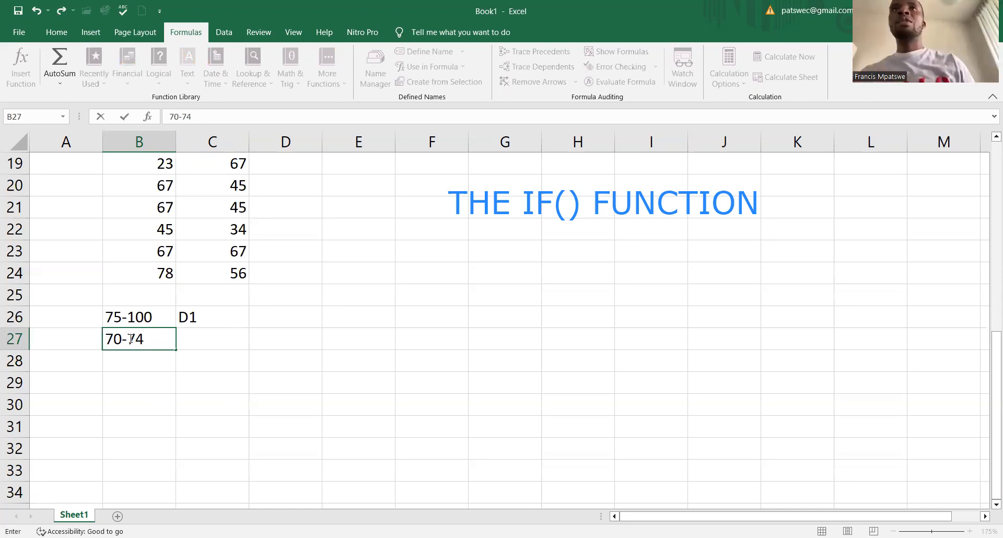
left_click(211, 341)
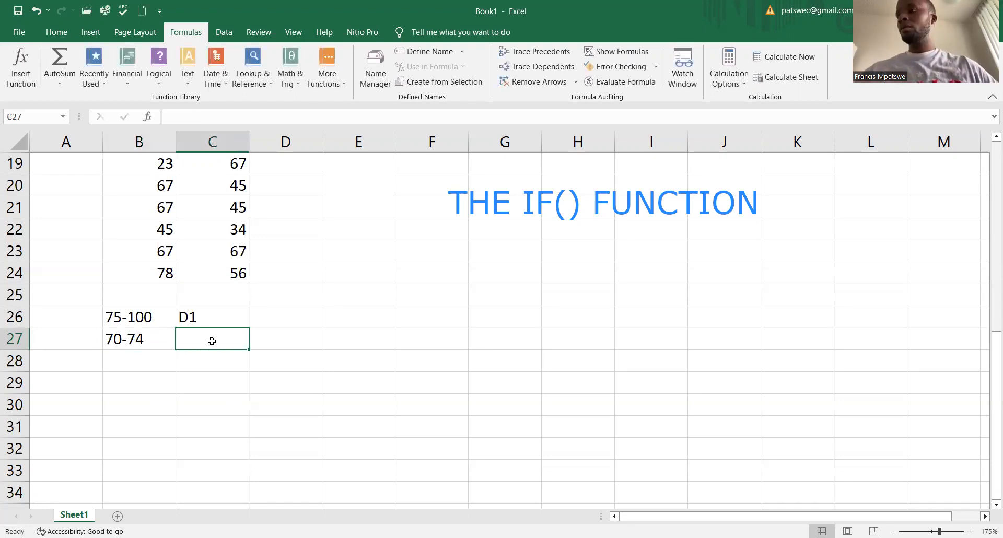
type("D2")
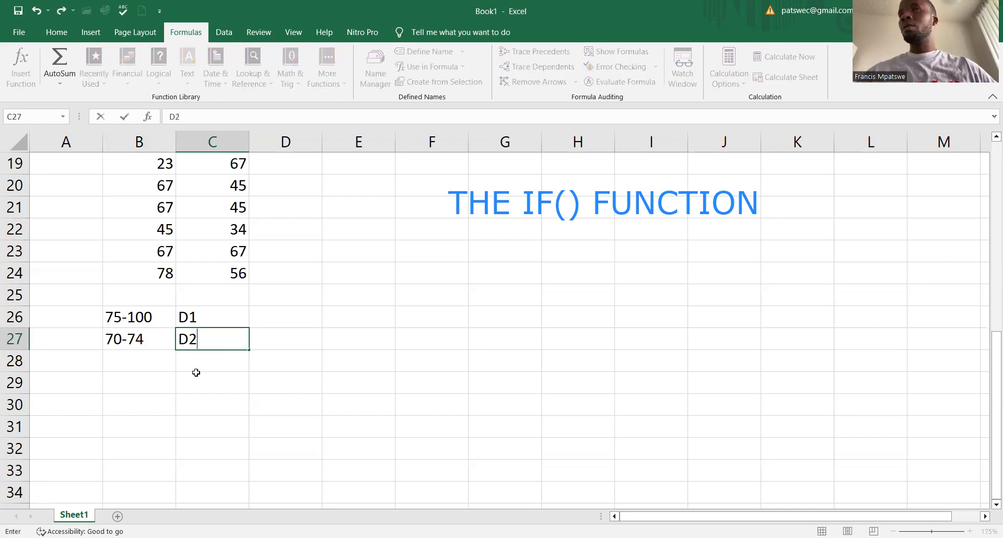
Step: Add the third grading row with the range 65-69 in B28 and the grade C3 in C28
left_click(122, 361)
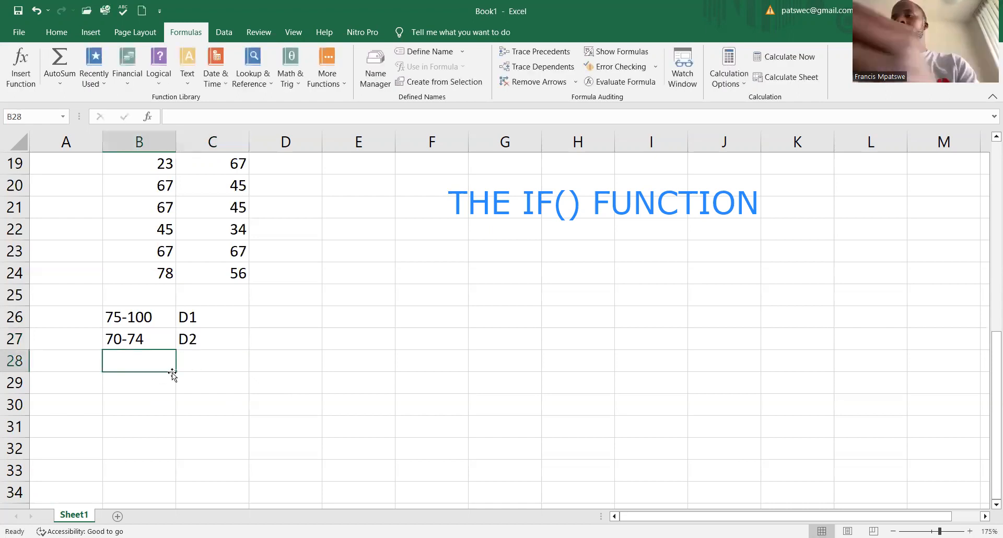
type("65")
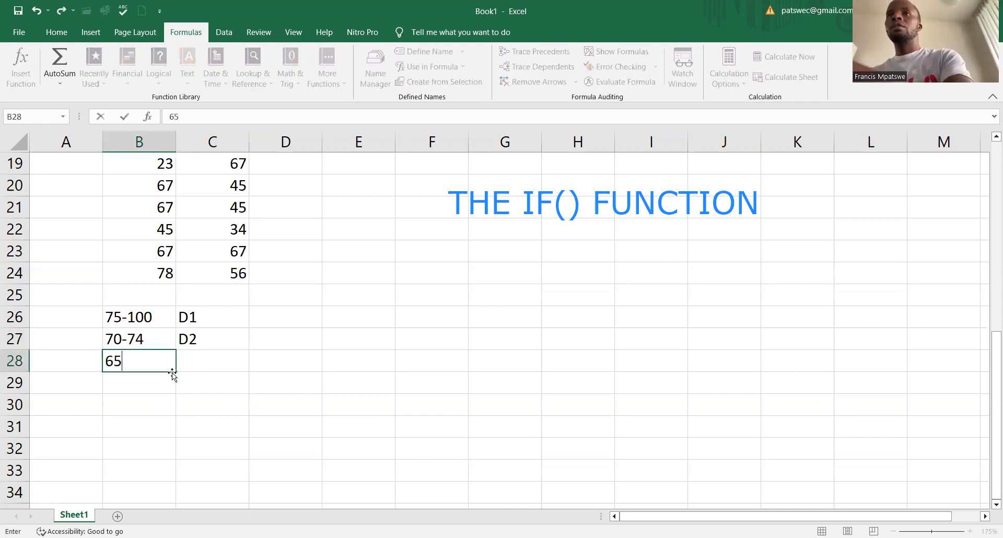
type("-")
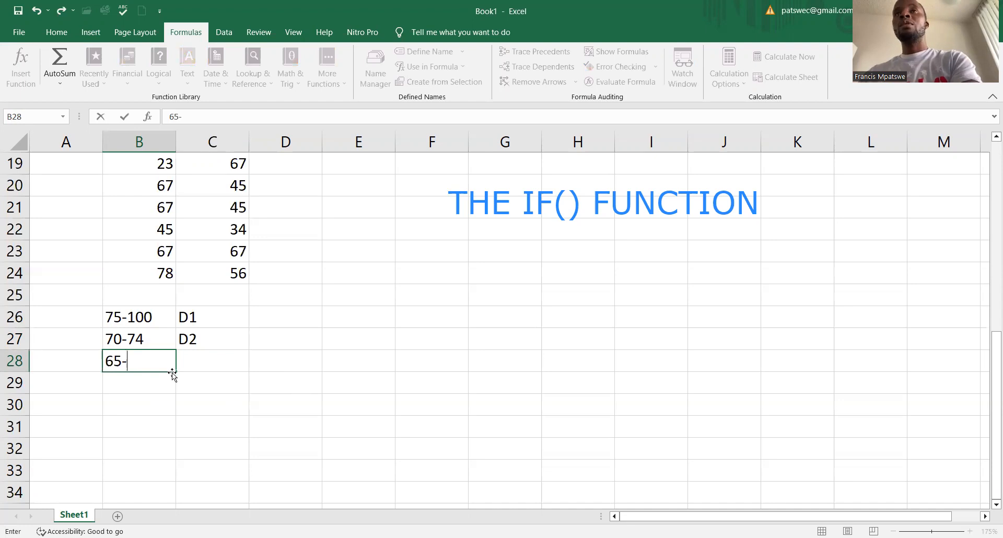
type("69")
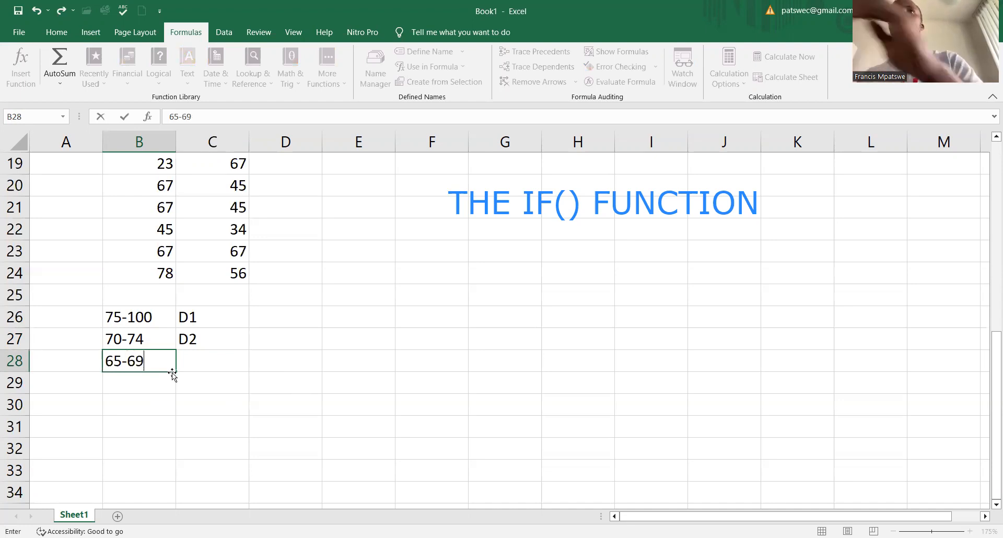
left_click(204, 354)
type("C3")
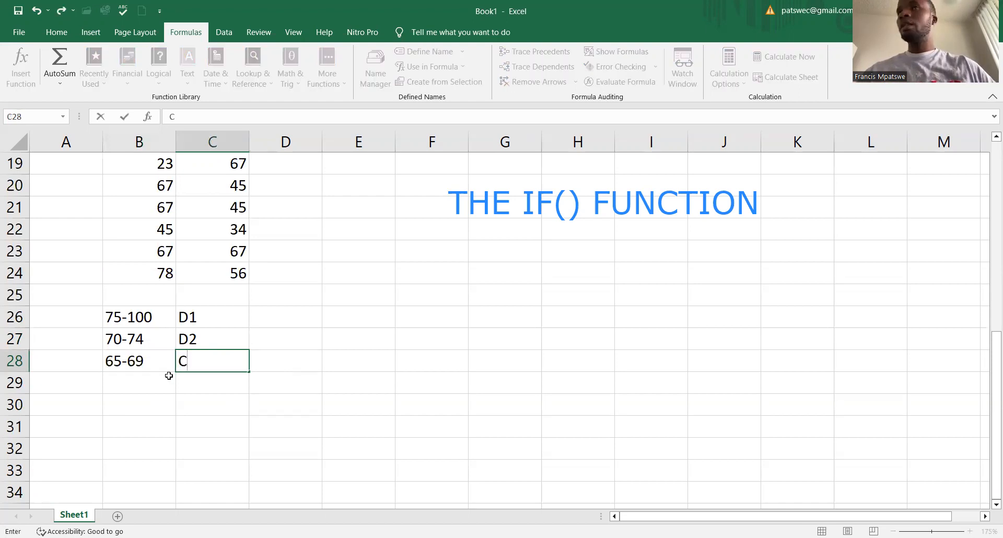
Step: Add the fourth grading row with the range 60-65 in B29 and the grade C4 in C29
left_click(118, 382)
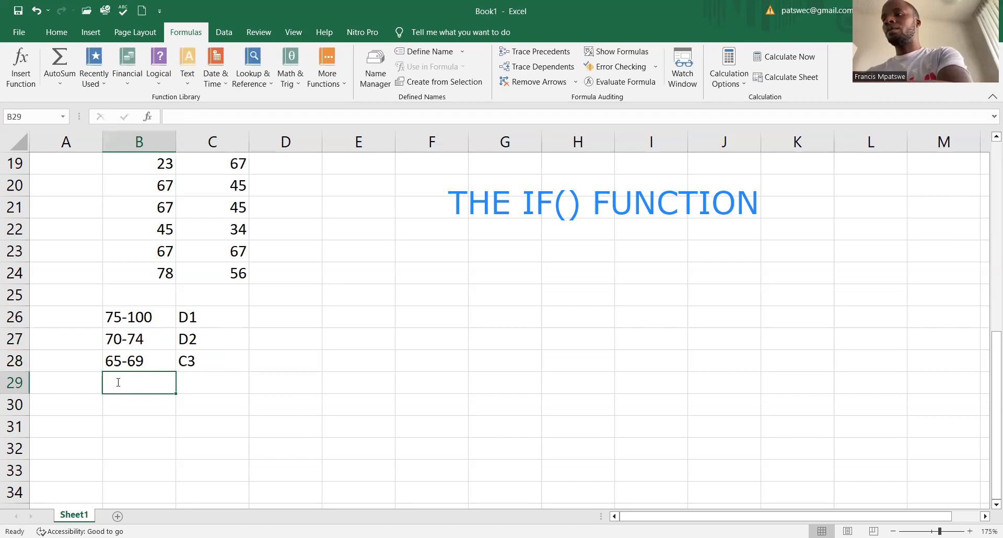
type("60-")
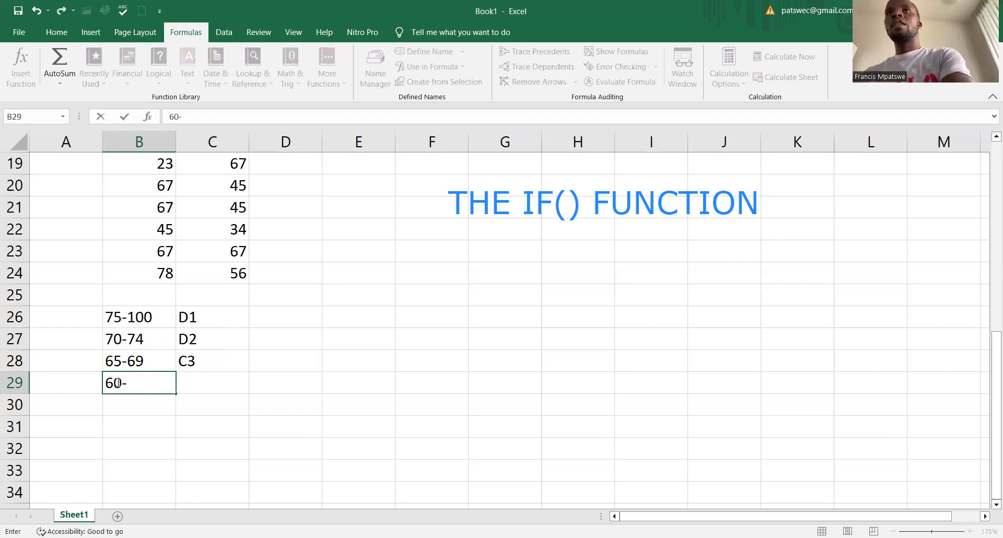
type("65")
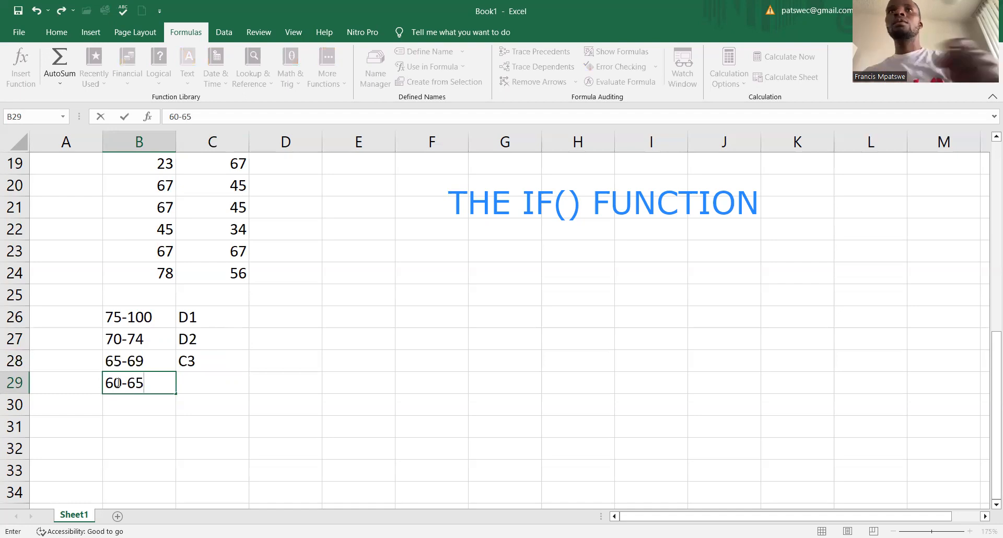
left_click(209, 384)
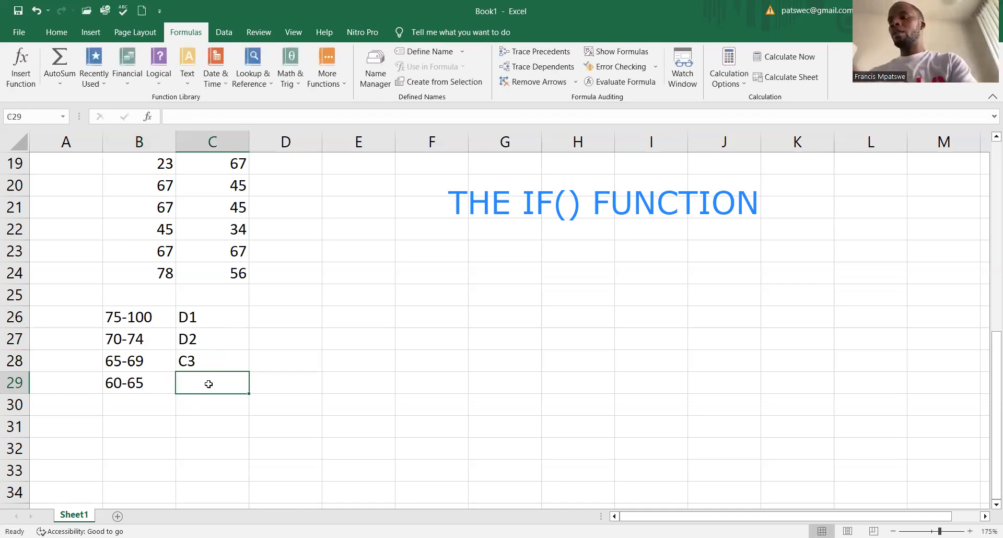
type("C4")
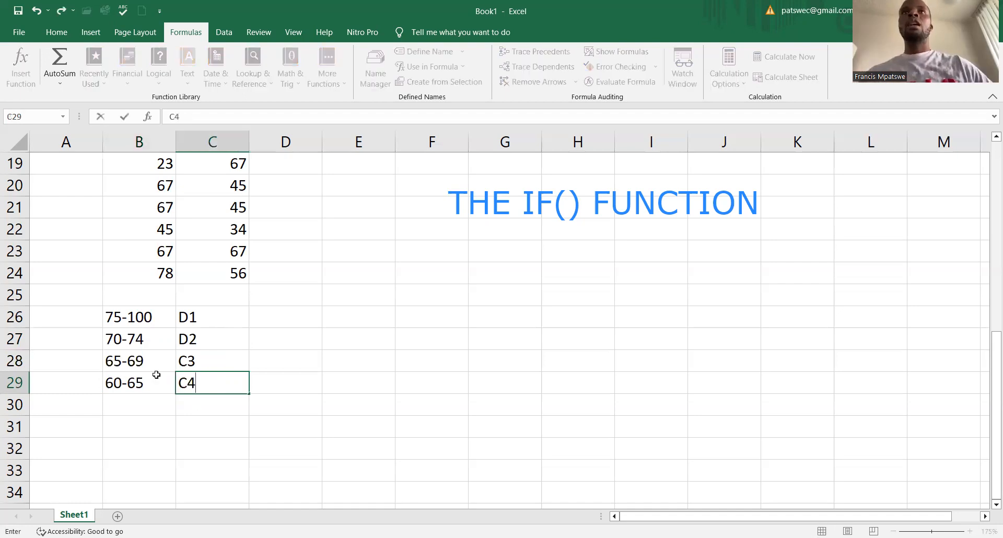
Step: Add the fifth grading row with the range 55-59 in B30 and the grade C5 in C30
left_click(164, 411)
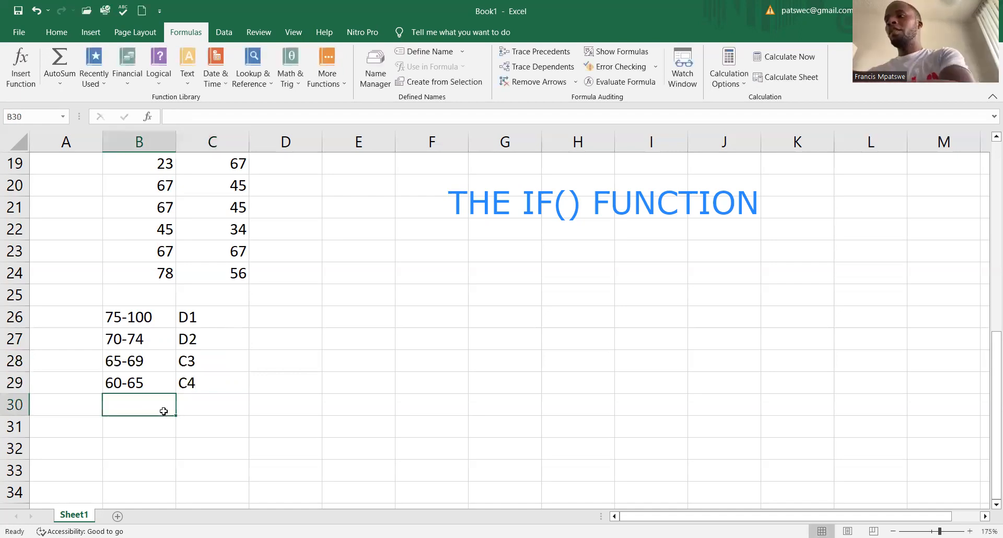
type("55")
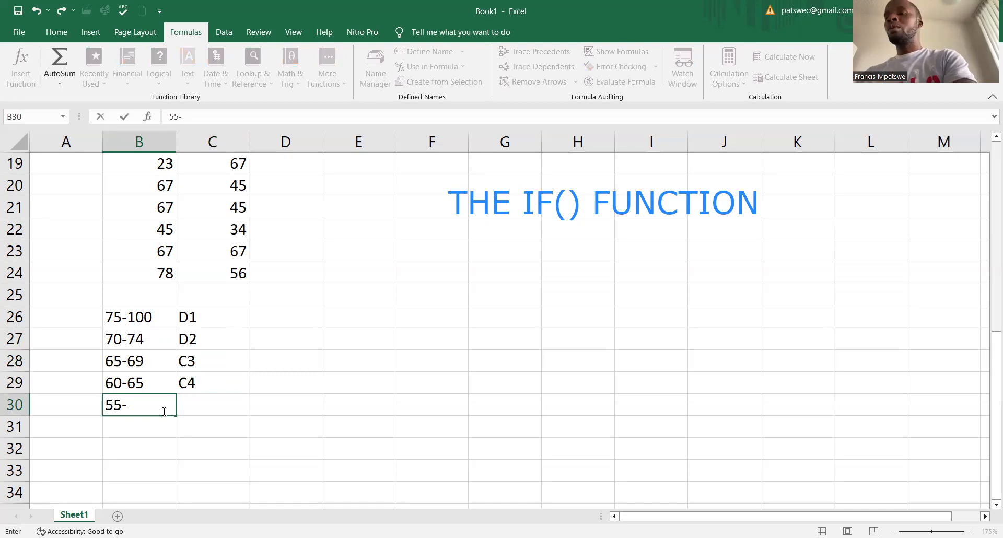
type("-5")
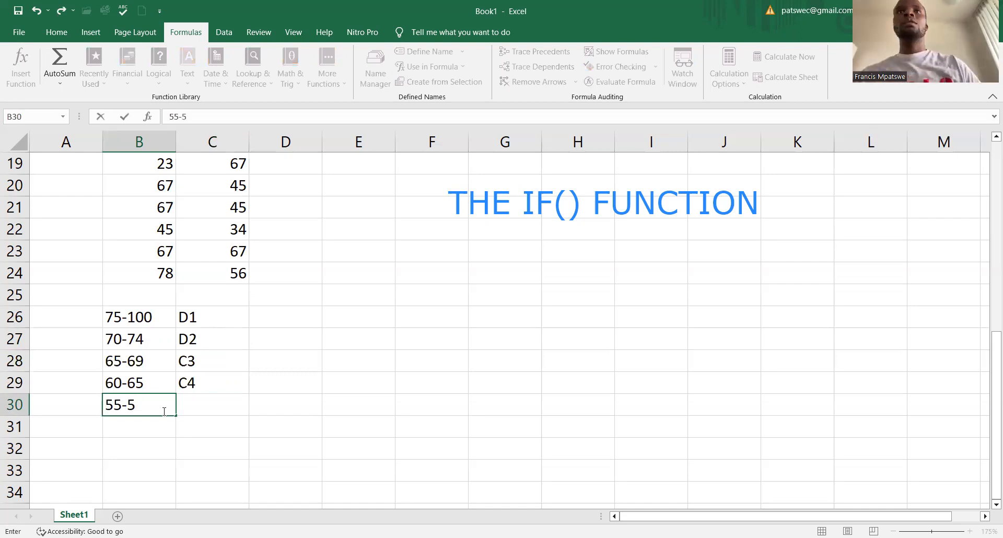
type("9")
left_click(205, 399)
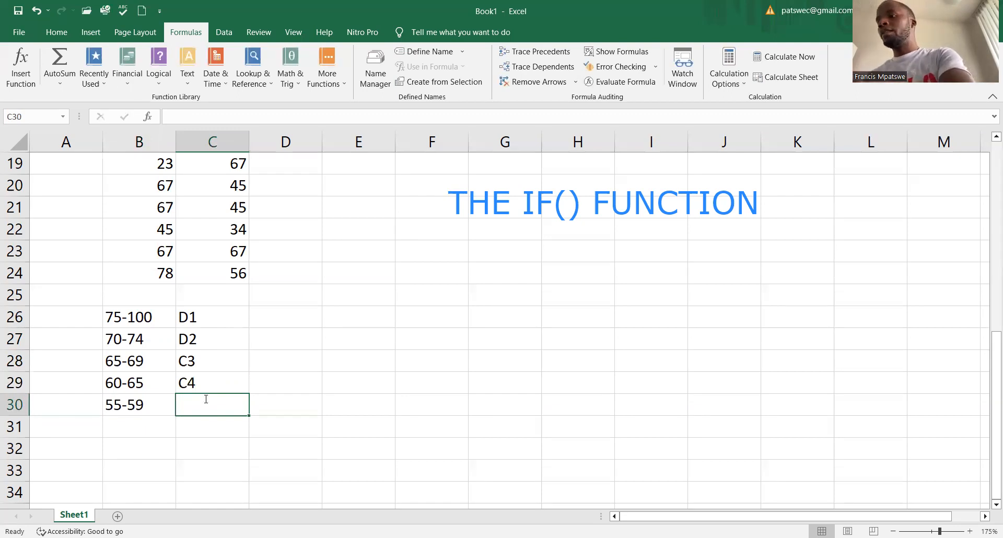
type("C5")
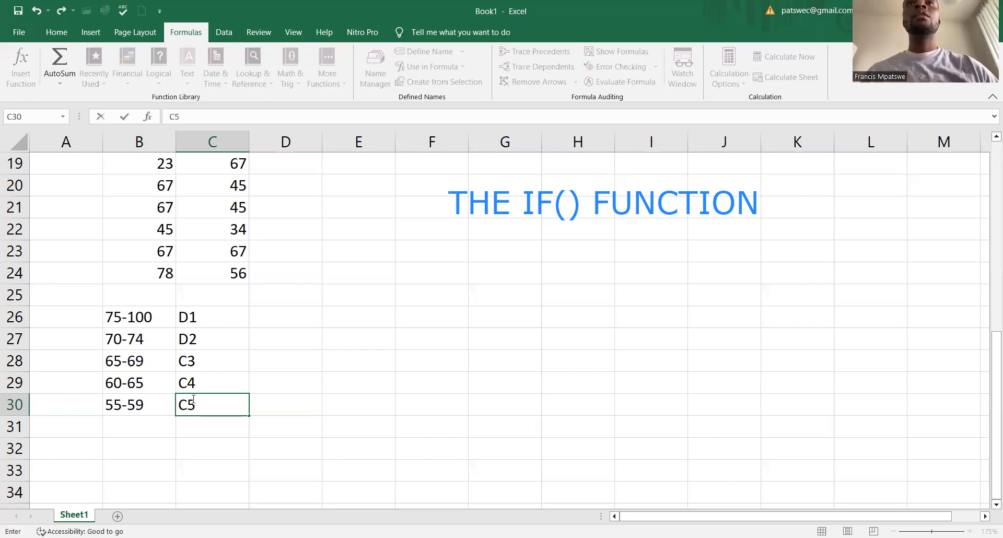
Step: Add the sixth grading row with the range 50-54 in B31 and the grade C6 in C31
left_click(122, 422)
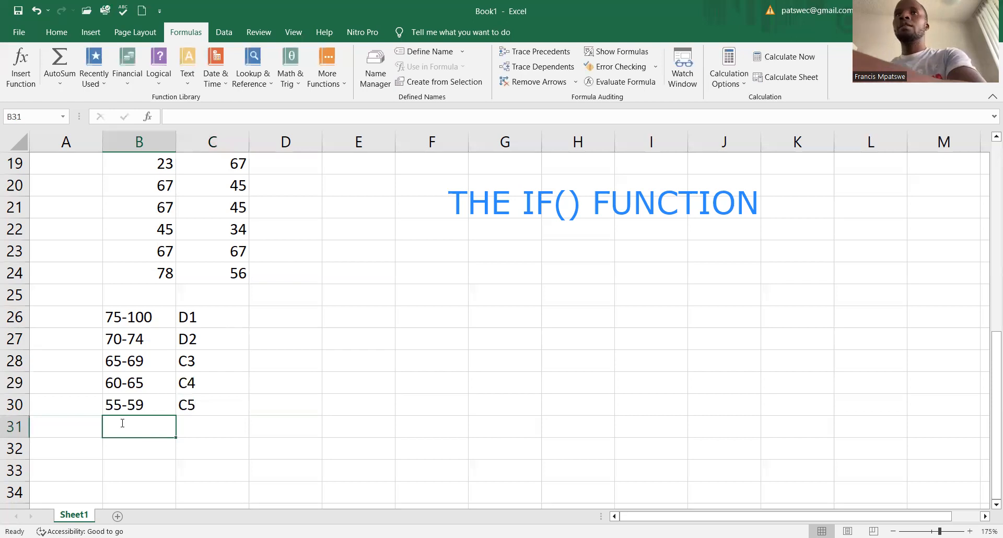
type("50")
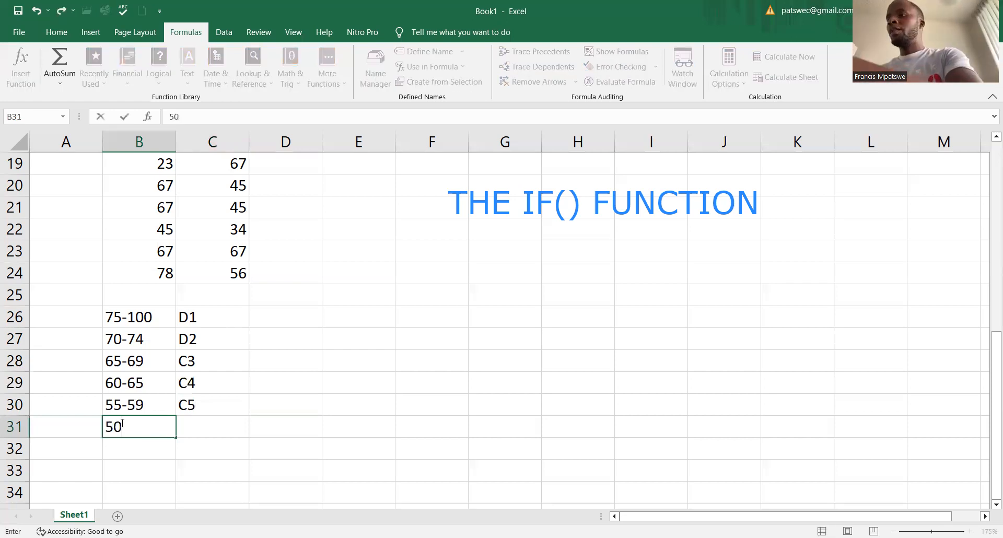
type("-54")
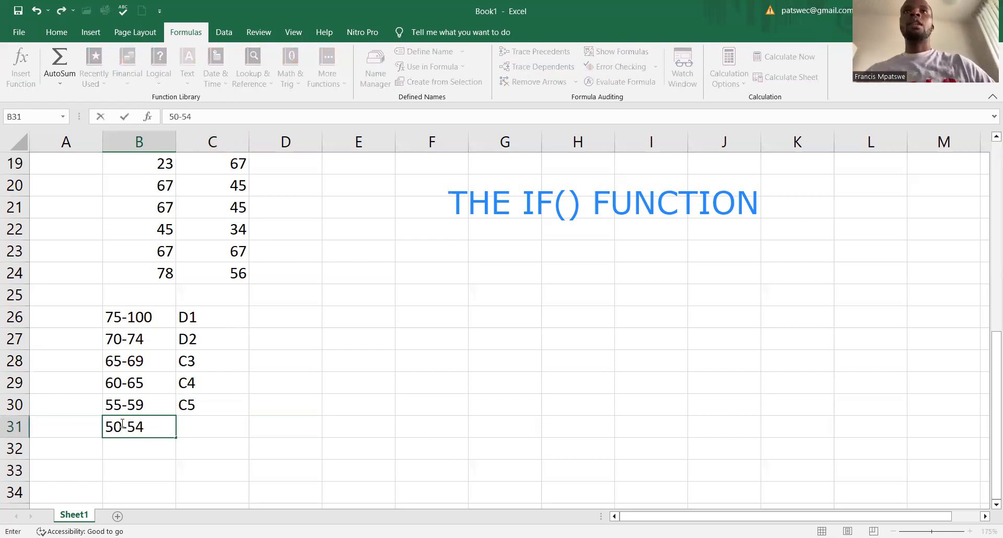
left_click(200, 424)
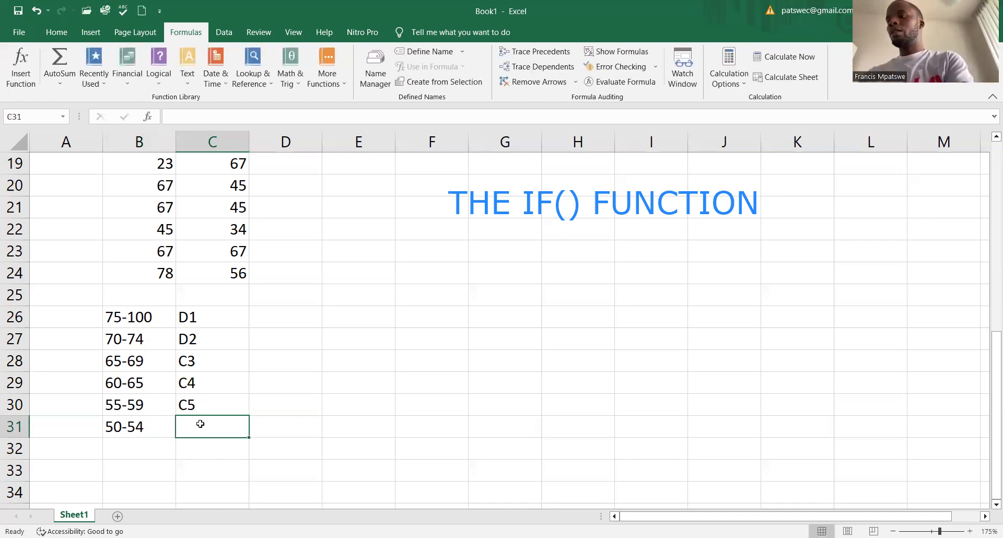
type("C6")
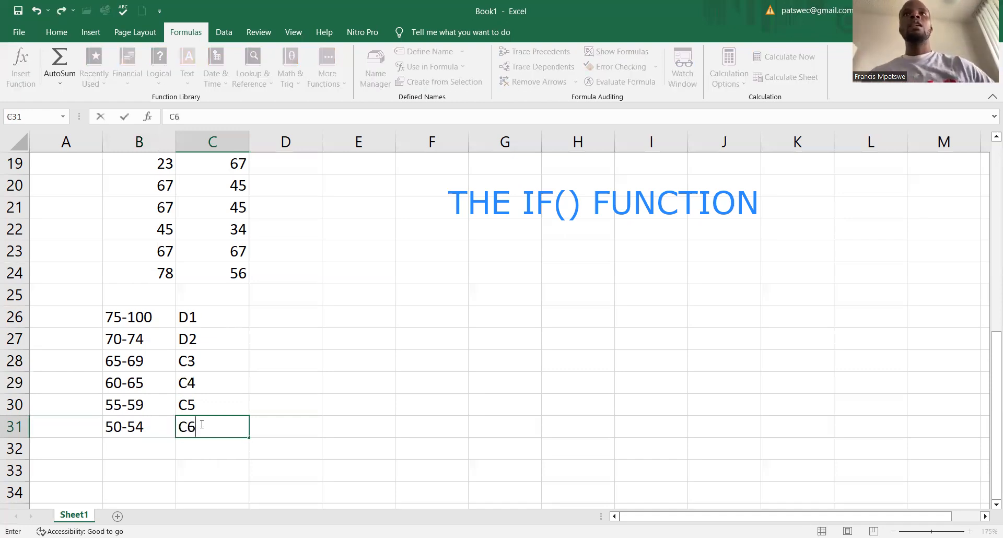
Step: Add the seventh grading row with the range 49-0 in B32 and the grade F9 in C32
left_click(131, 439)
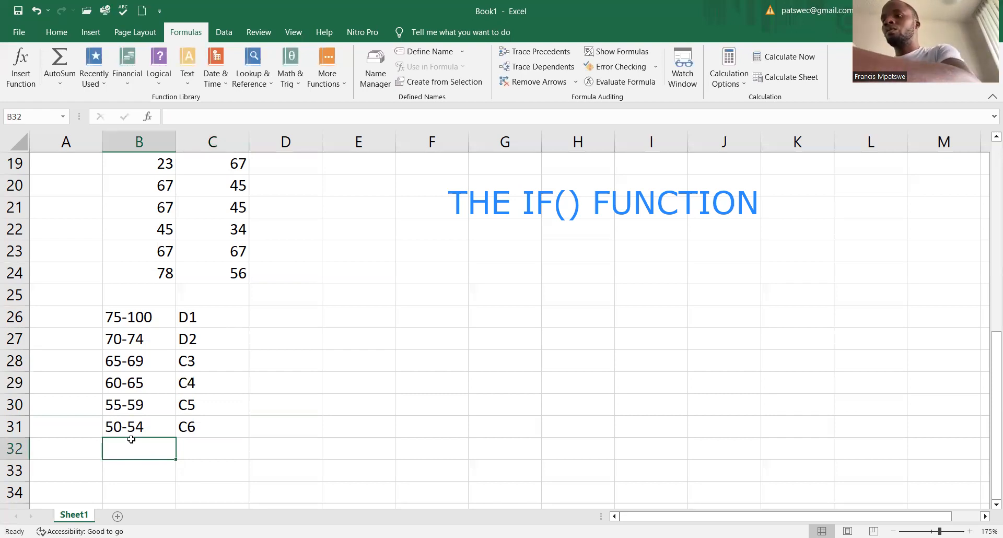
type("5")
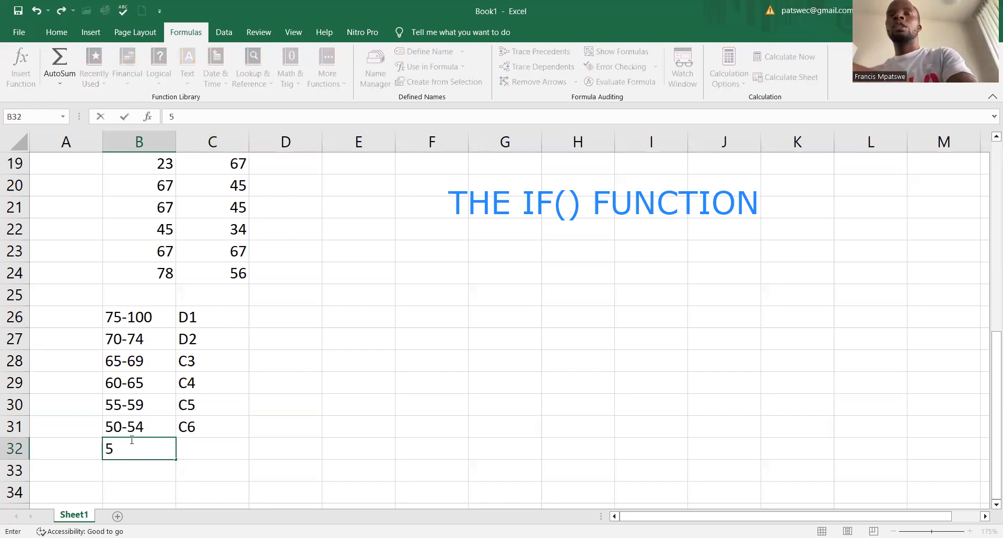
type("0")
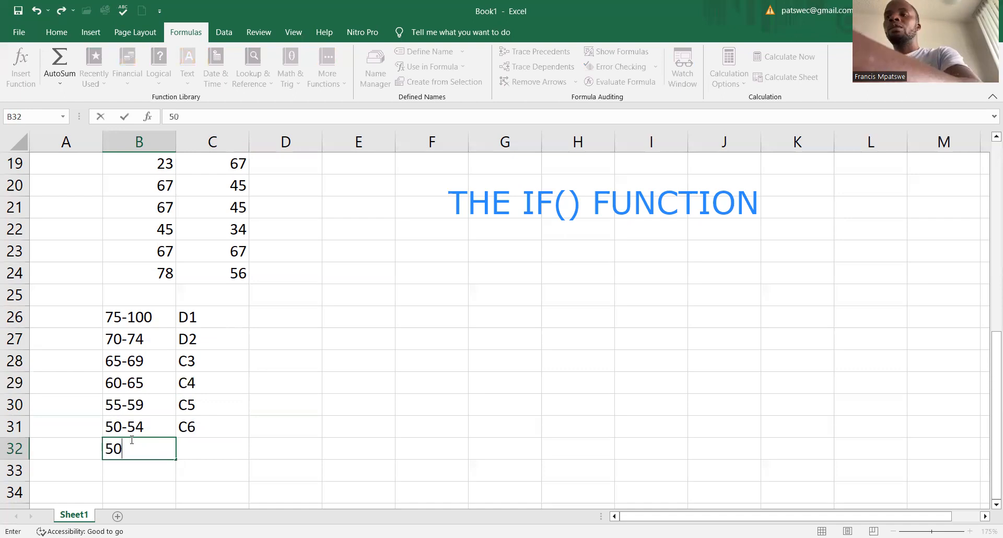
key("BackSpace")
key("BackSpace")
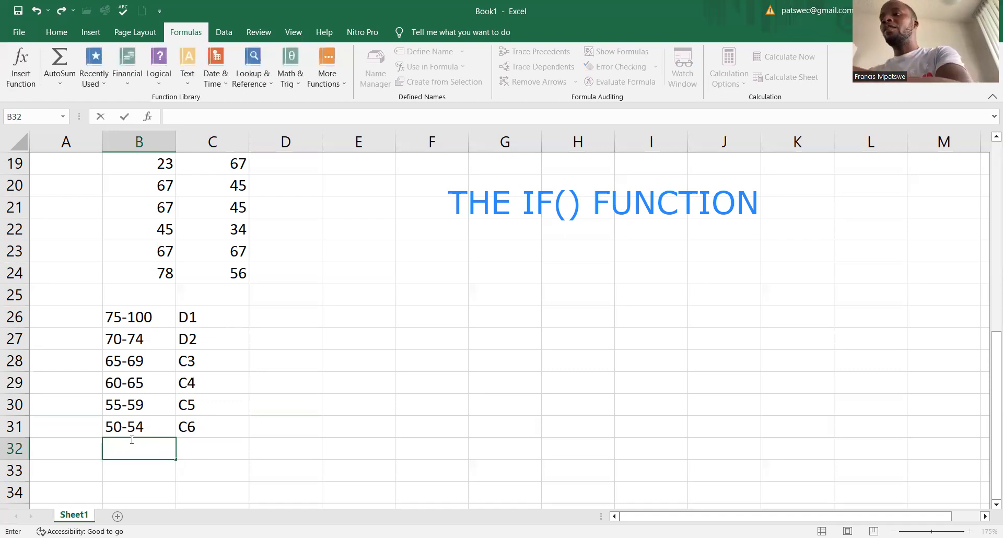
type("4")
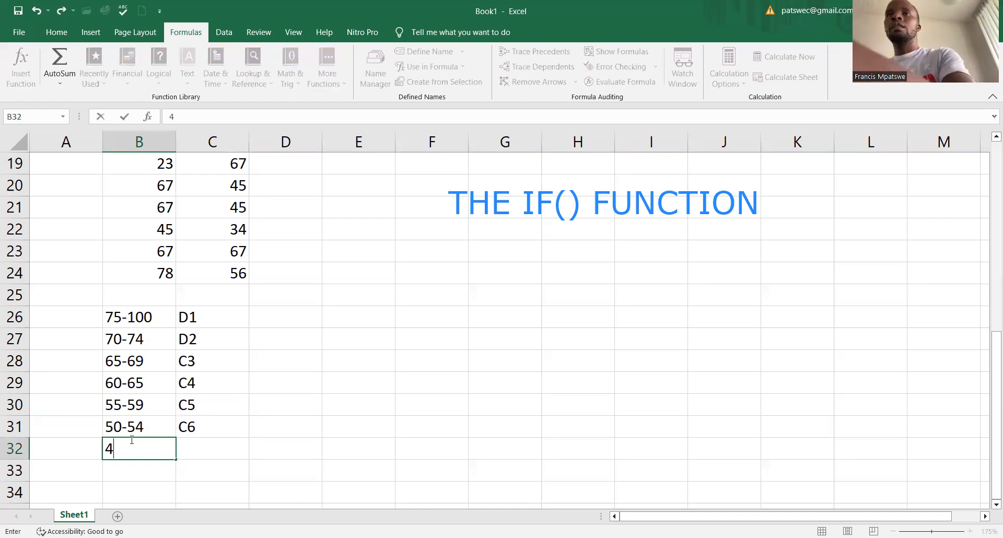
type("9-")
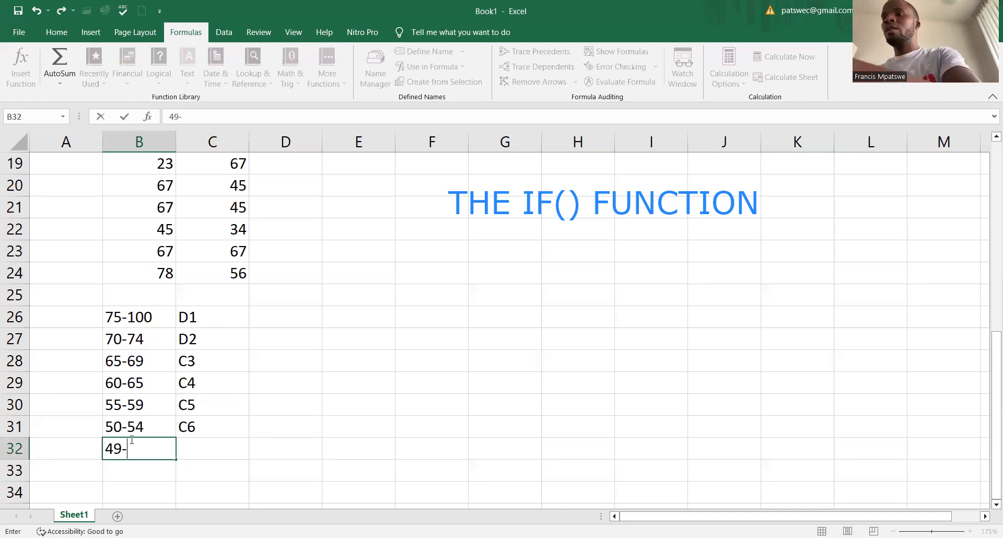
type("0")
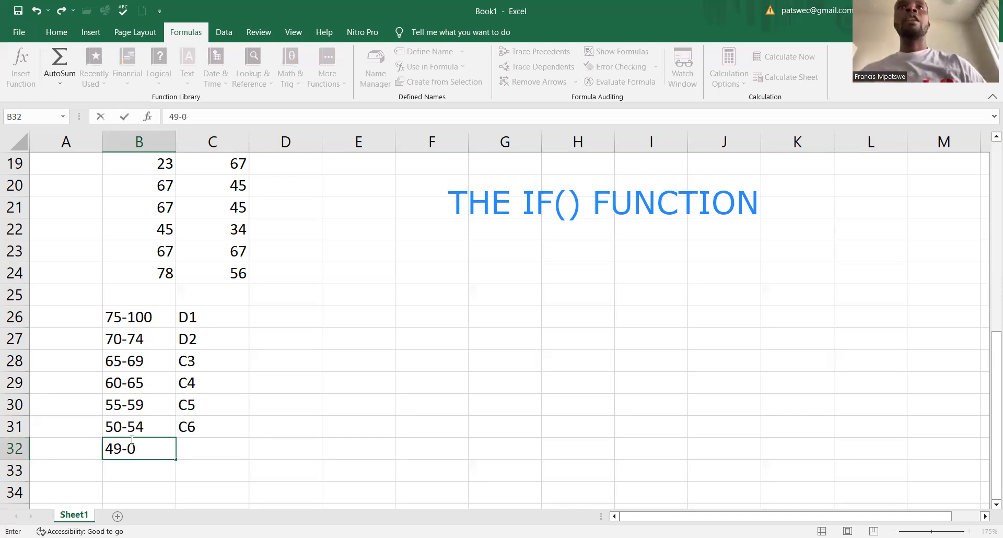
left_click(203, 450)
double_click(203, 450)
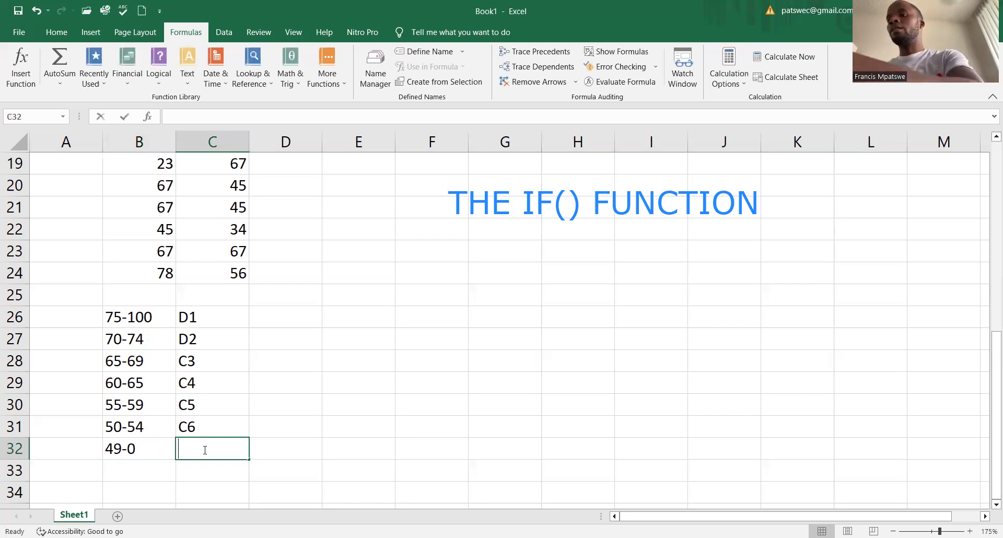
type("F9")
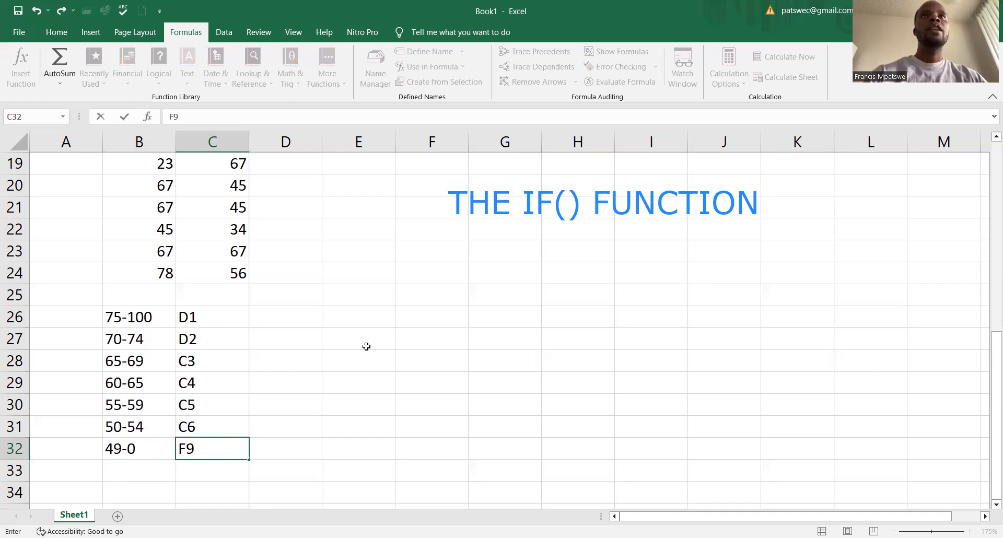
Step: Start an IF formula in E16 that tests whether the first Biology mark is C16>75 and returns "D1" if true
scroll(366, 346, "up", 2)
scroll(366, 346, "down", 2)
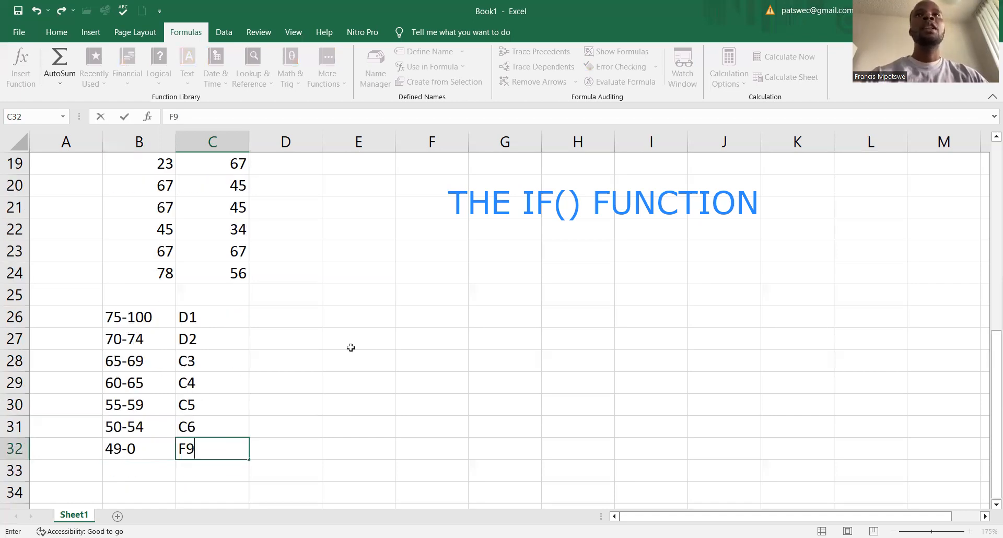
scroll(357, 377, "up", 1)
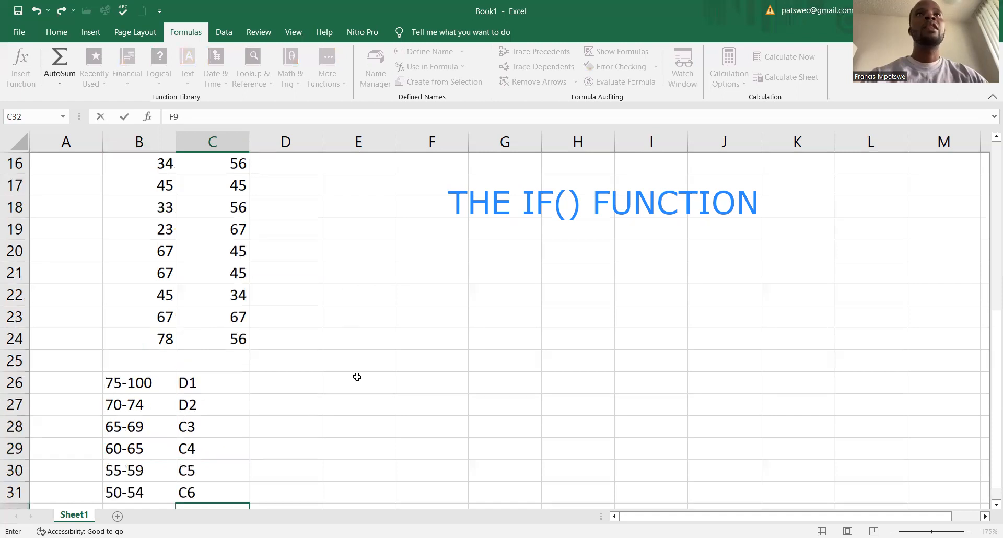
scroll(357, 377, "up", 3)
scroll(336, 332, "down", 1)
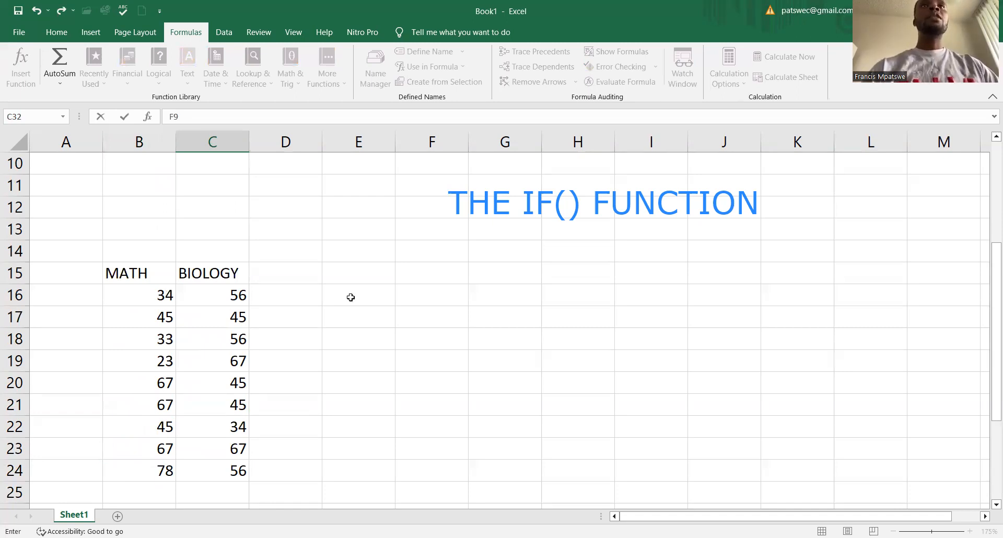
left_click(350, 298)
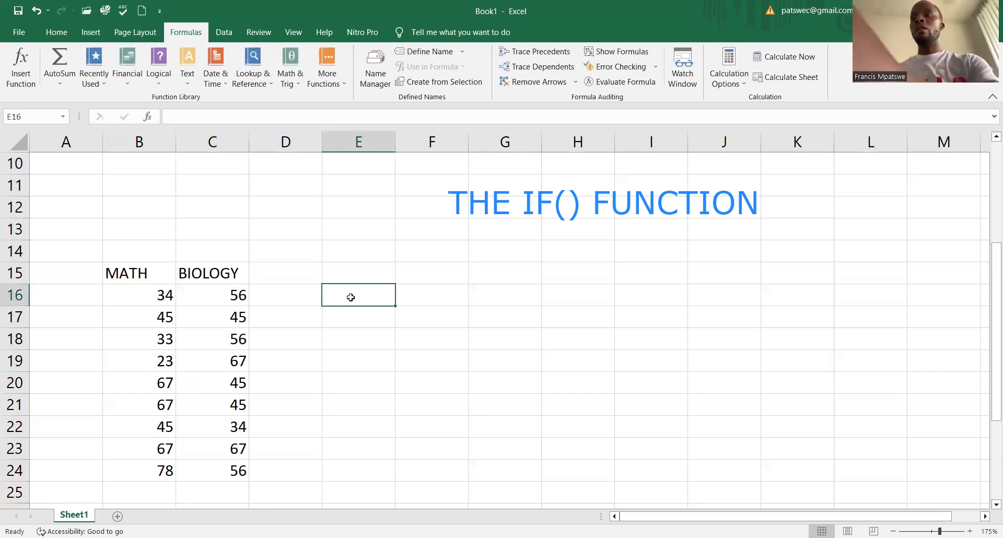
type("=")
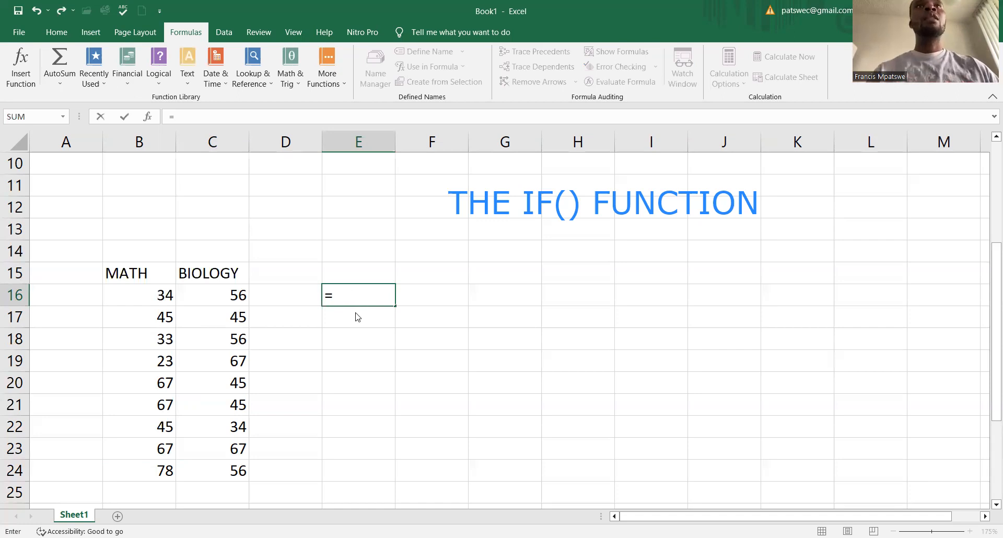
type("IF")
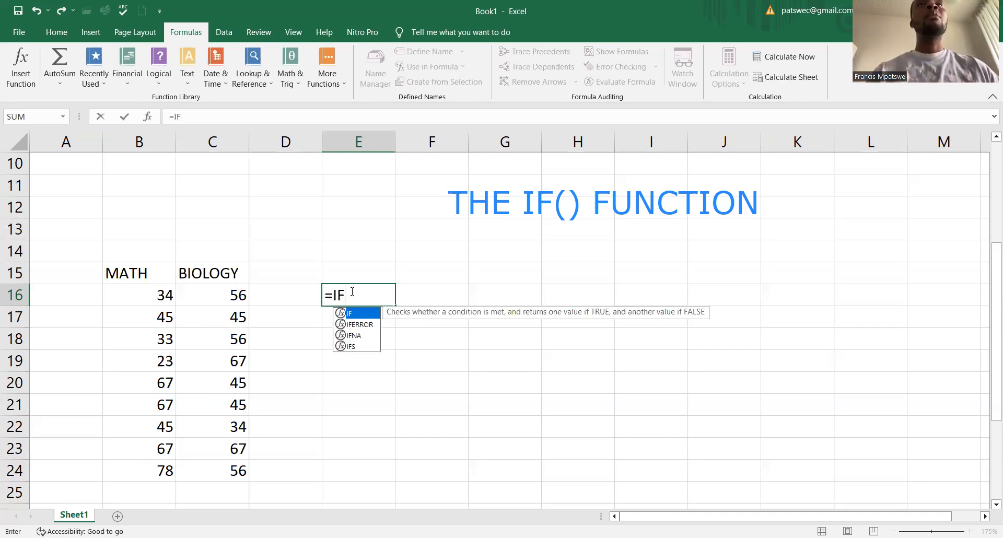
type("(")
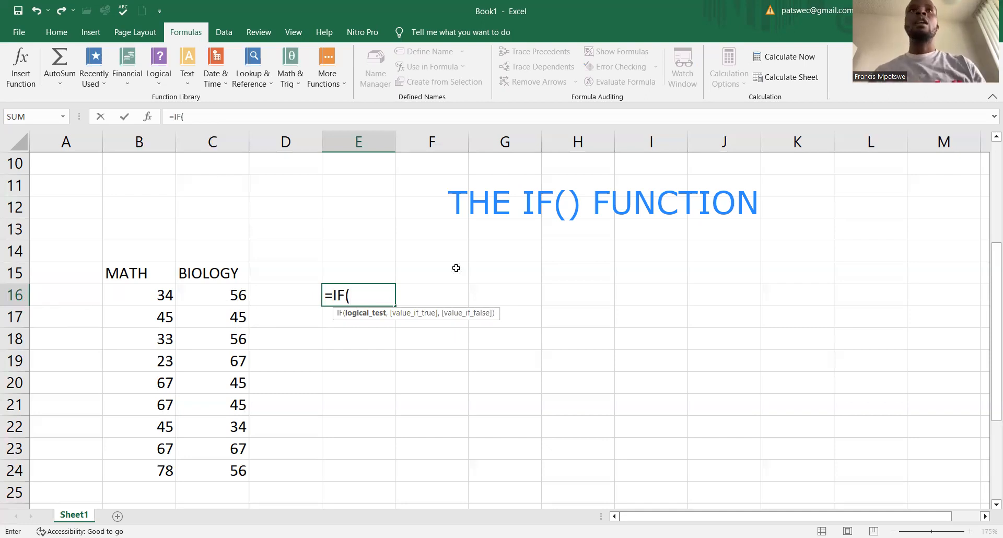
type("C16")
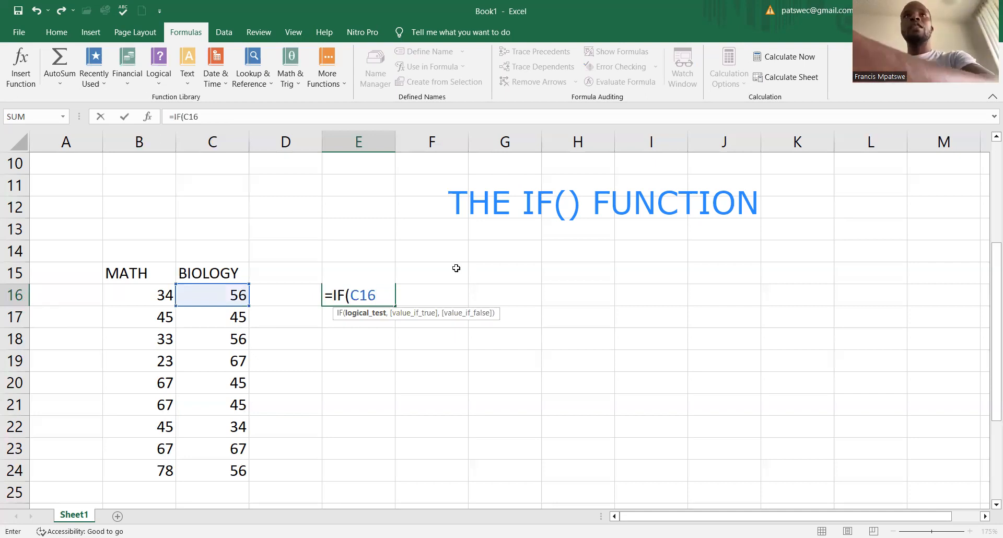
type(">")
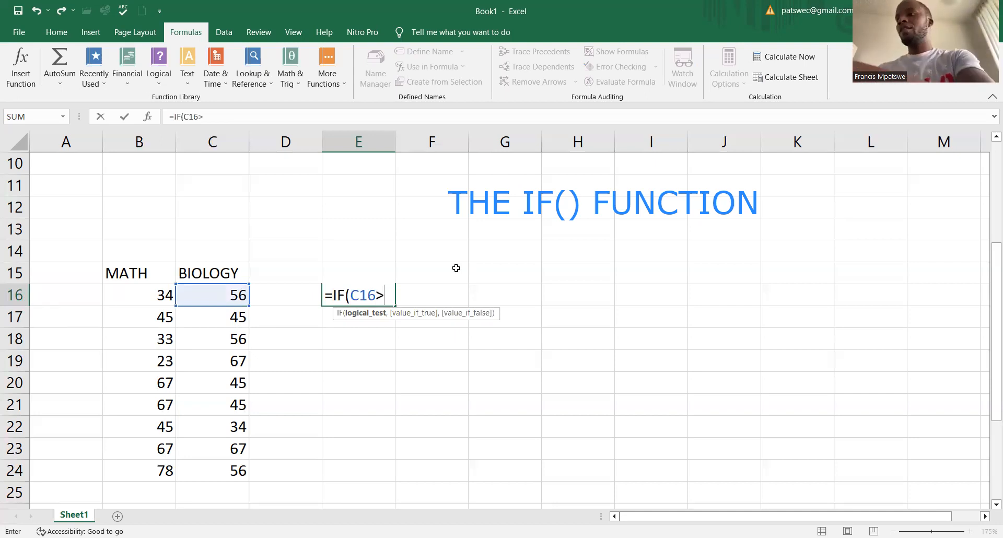
type("75")
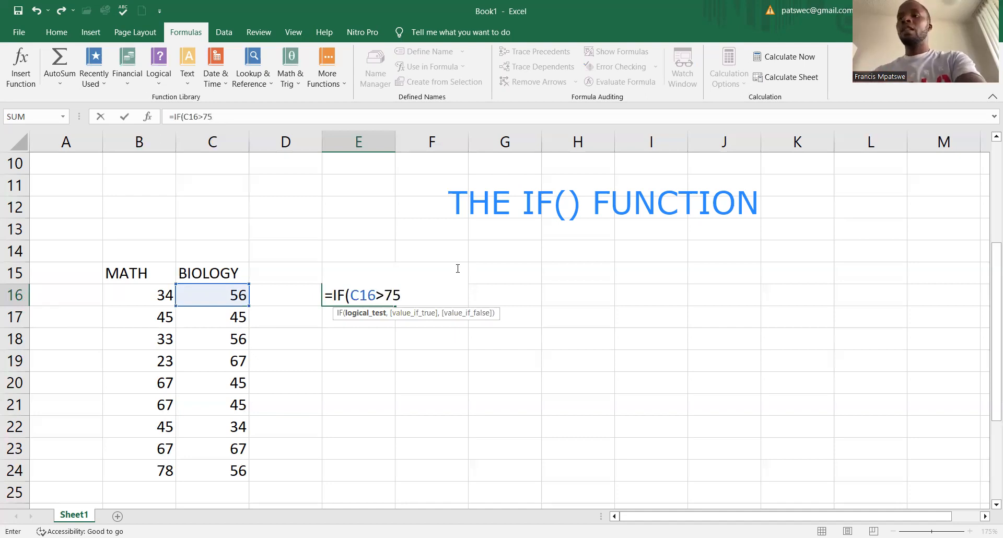
type(",")
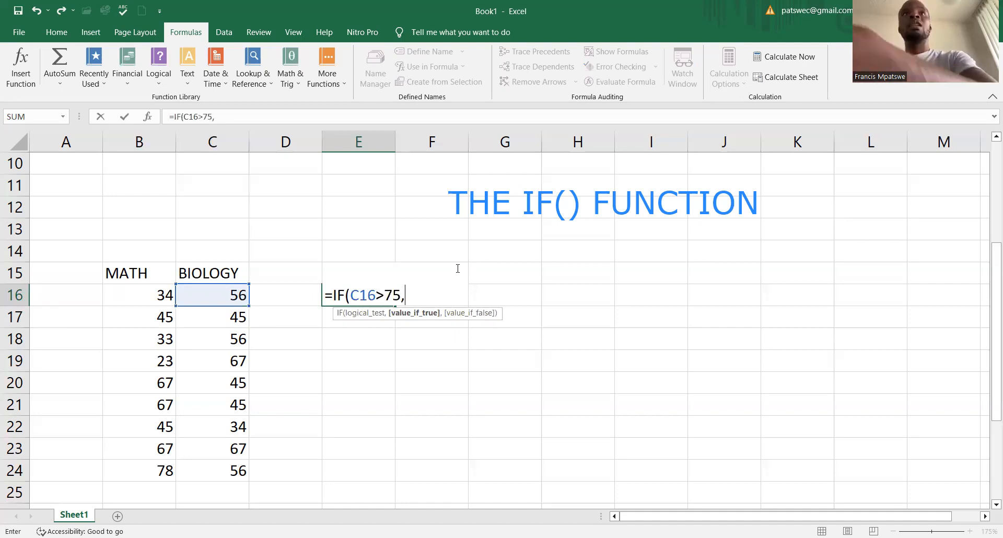
type("\"D")
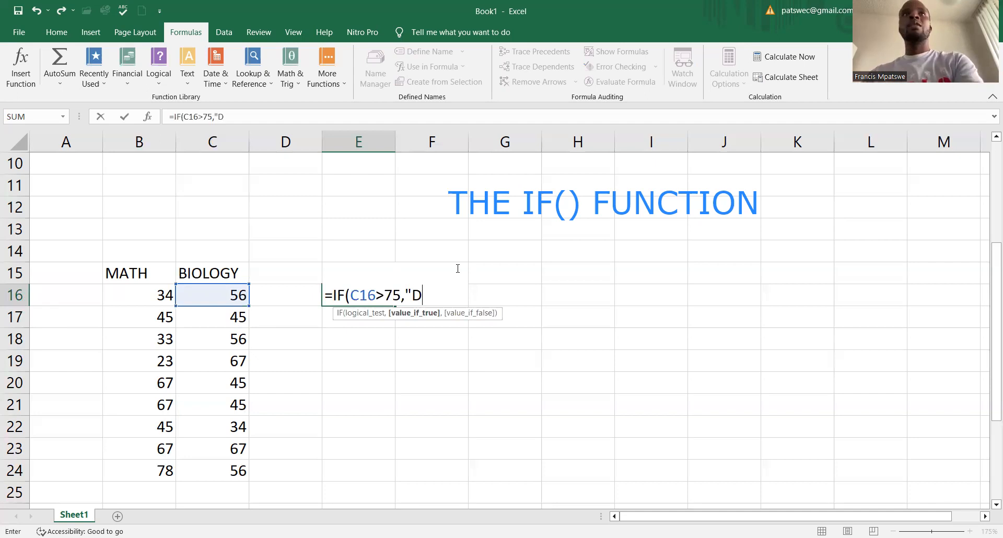
type("1\"")
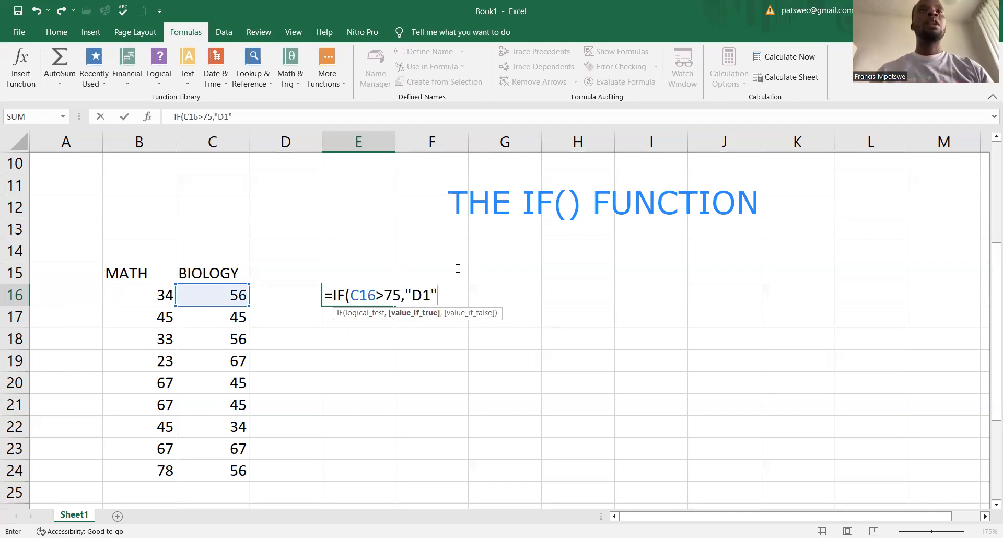
Step: Extend the E16 formula with a nested IF that tests C16>70 and returns "D2" if true
type(",")
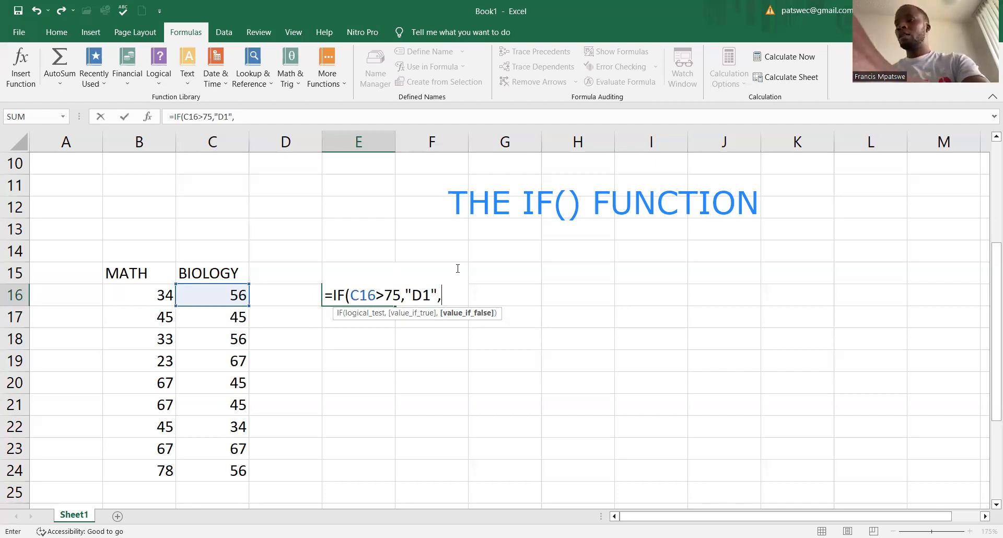
type("IF")
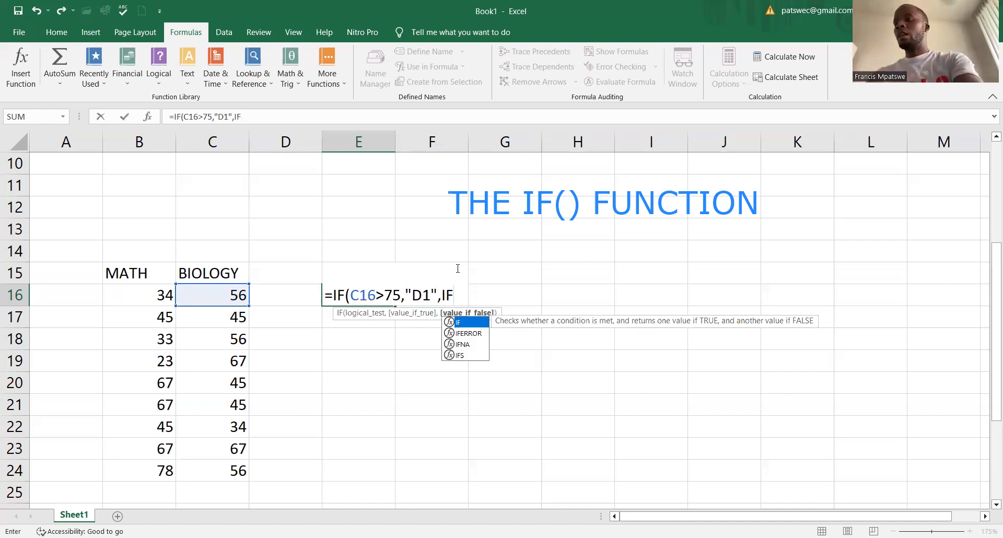
type("(")
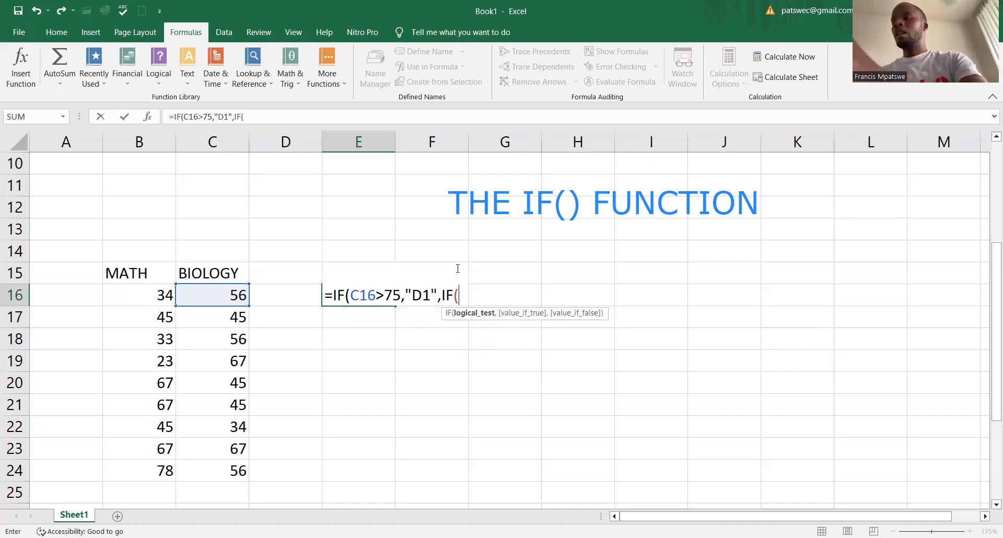
type("C16")
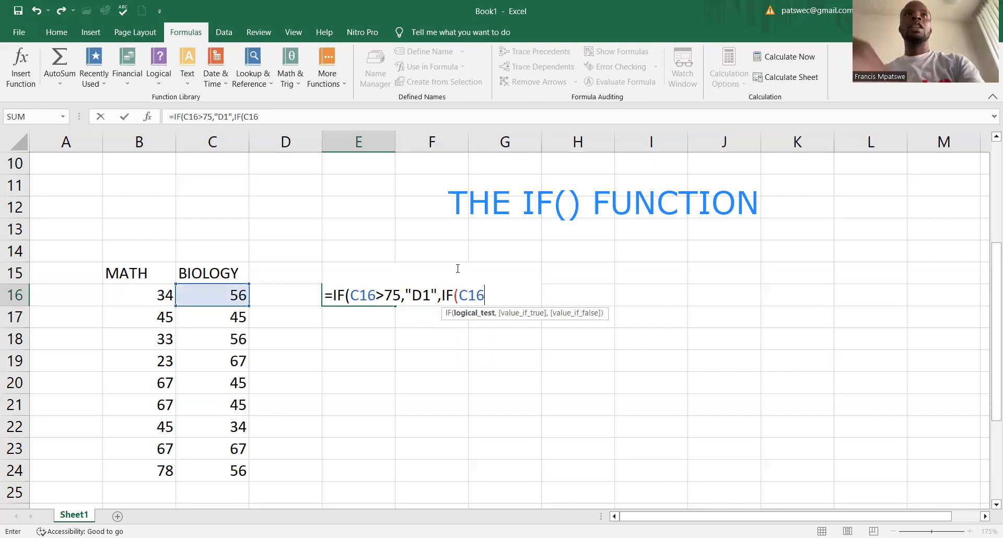
type(">")
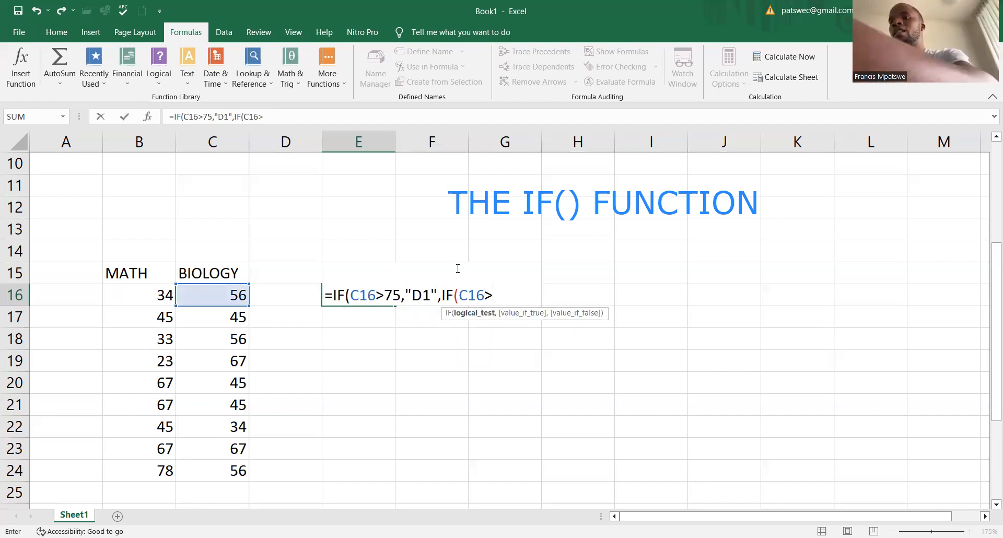
type("70")
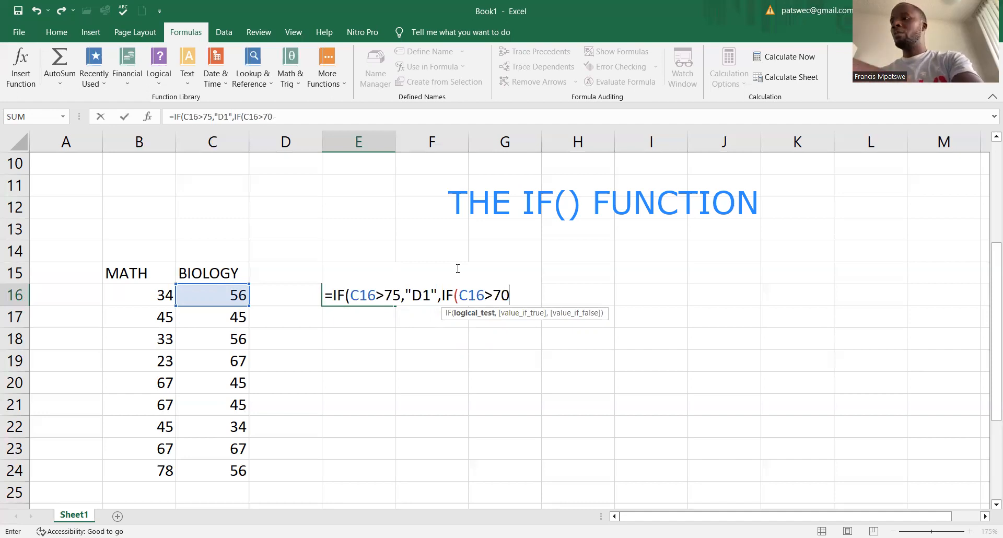
type(",\"")
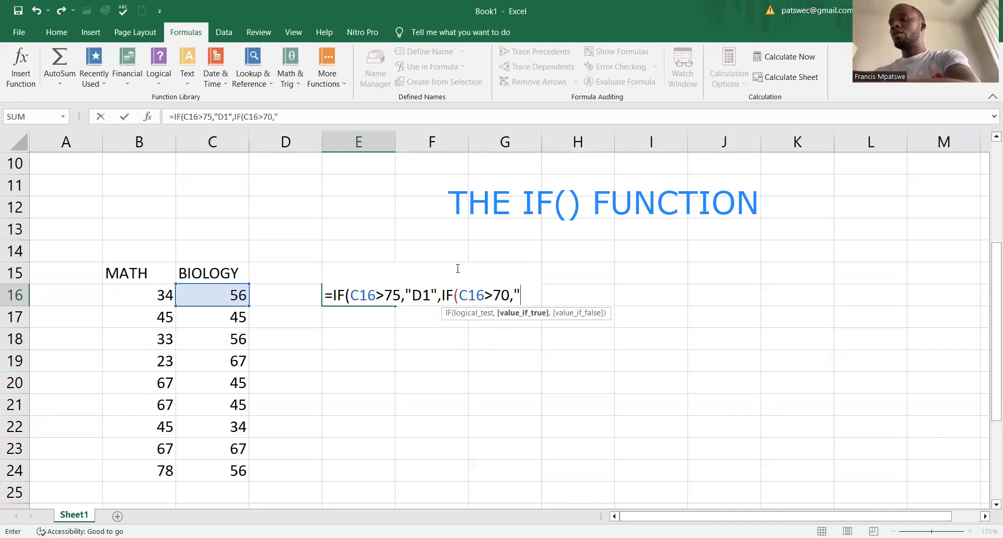
type("D2")
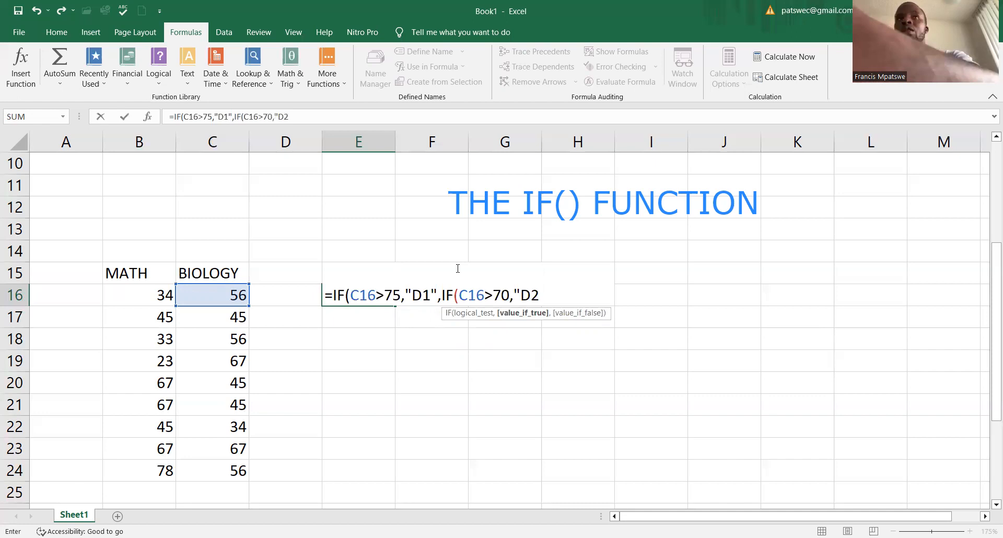
type("\"")
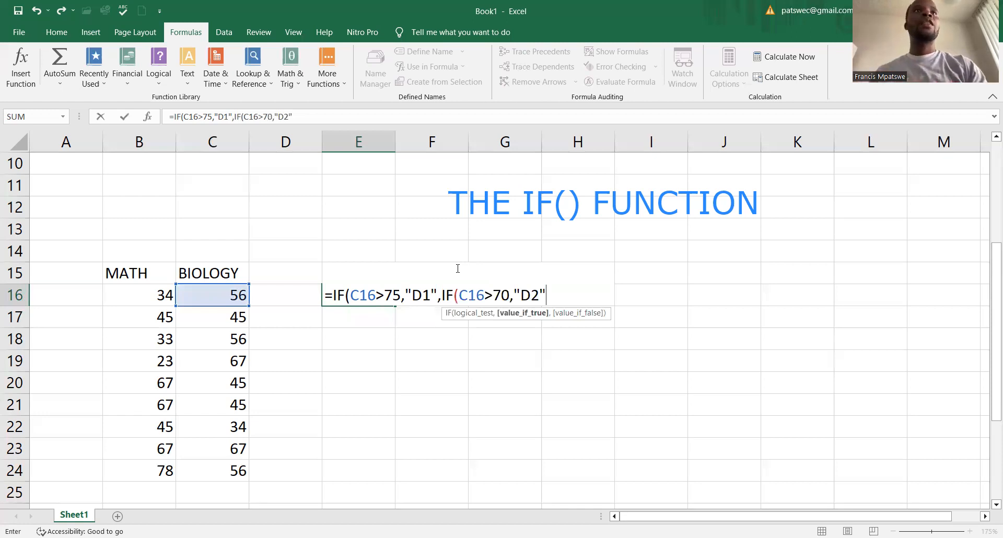
Step: Nest a third IF in the E16 formula that tests C16>65 and returns "C3" if true
type(",IF")
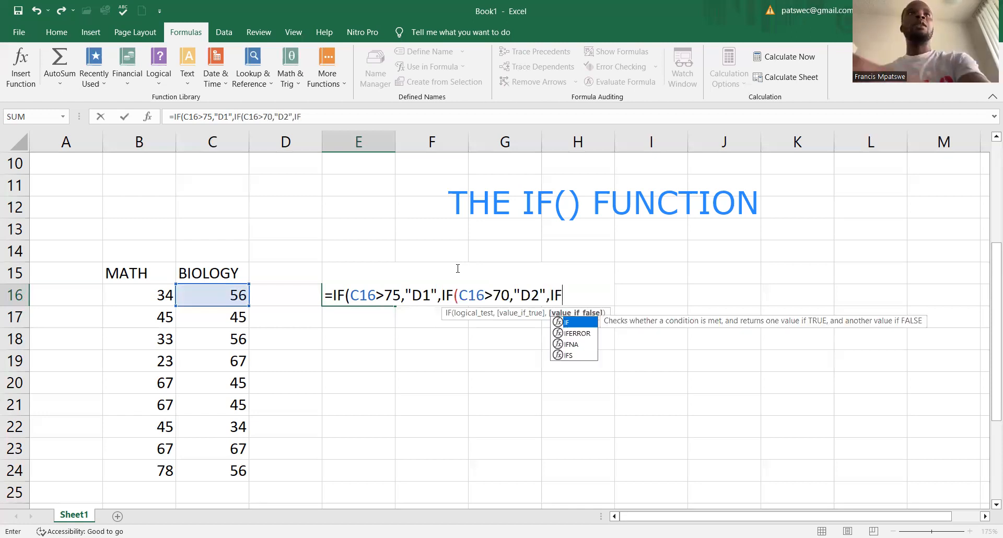
type("(")
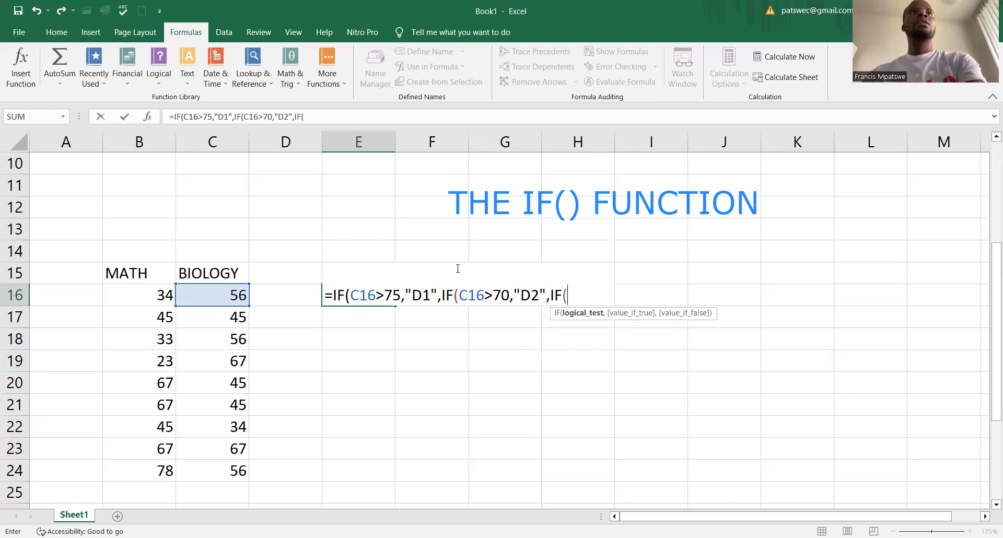
type("C16")
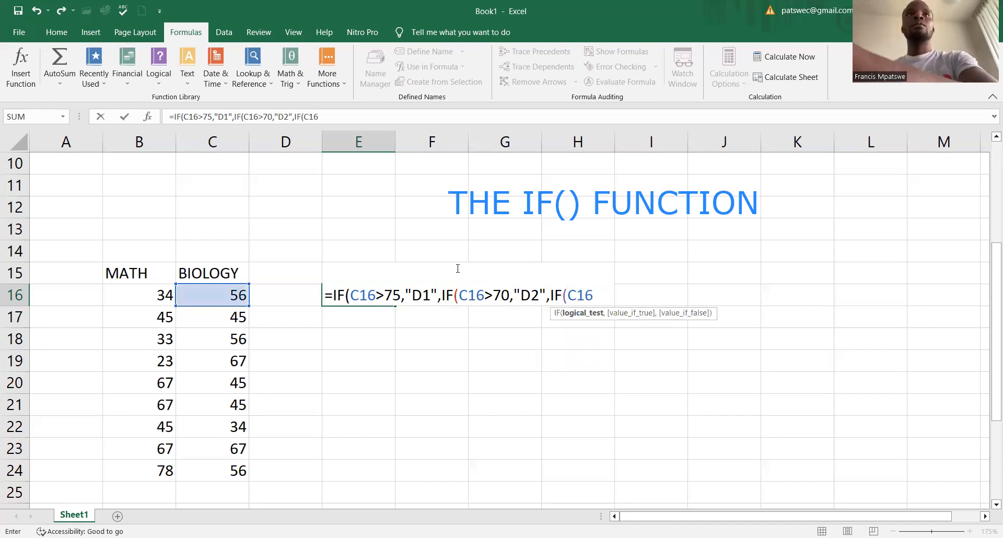
type(">")
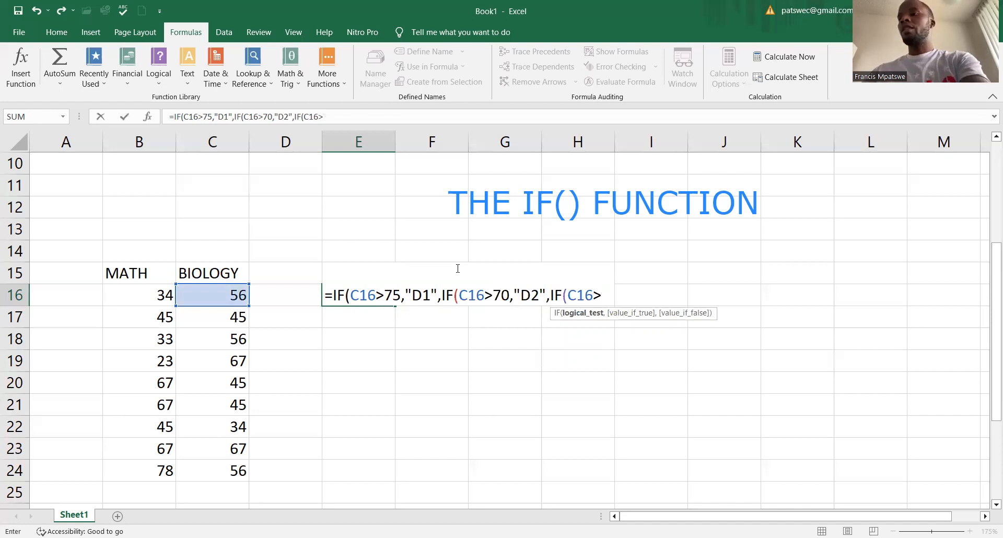
type("6")
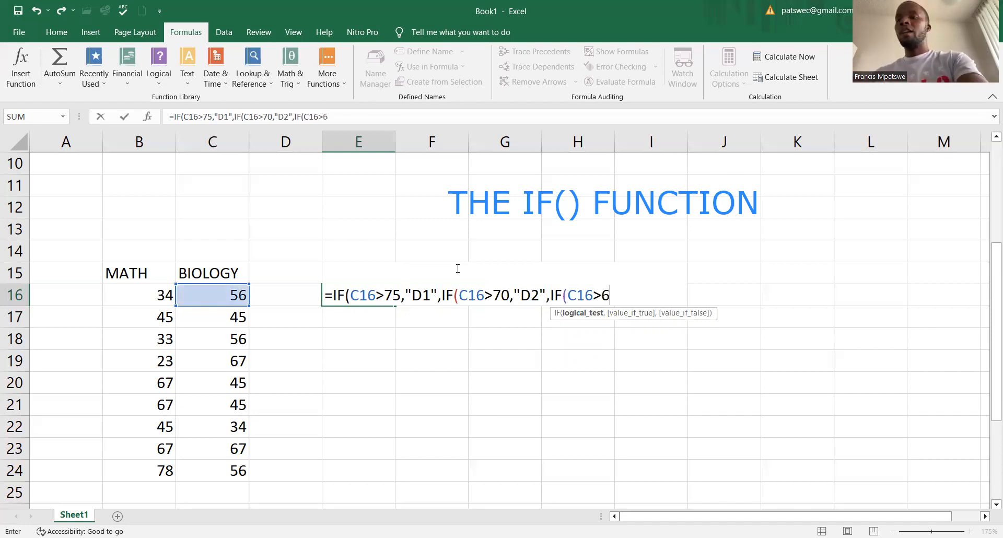
type("5")
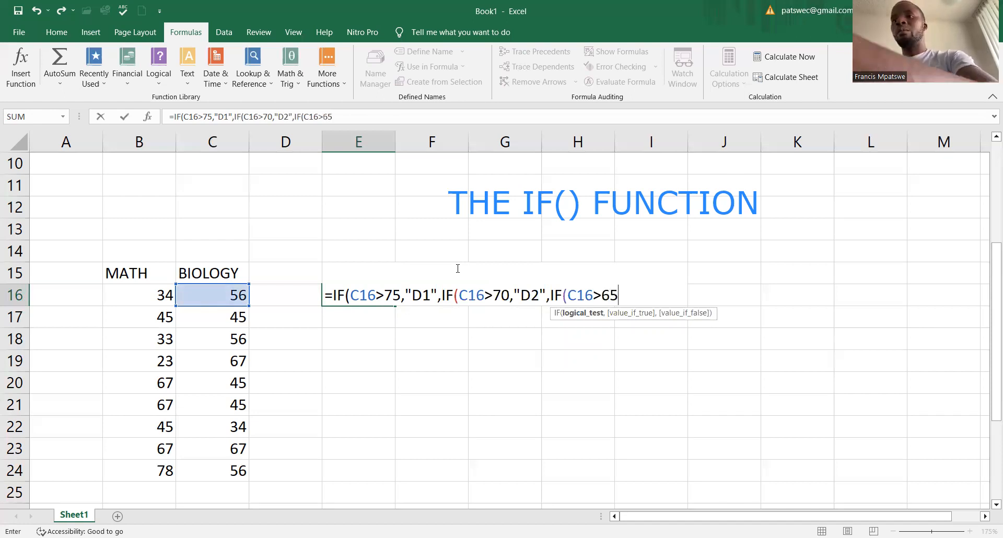
type(",\"C3")
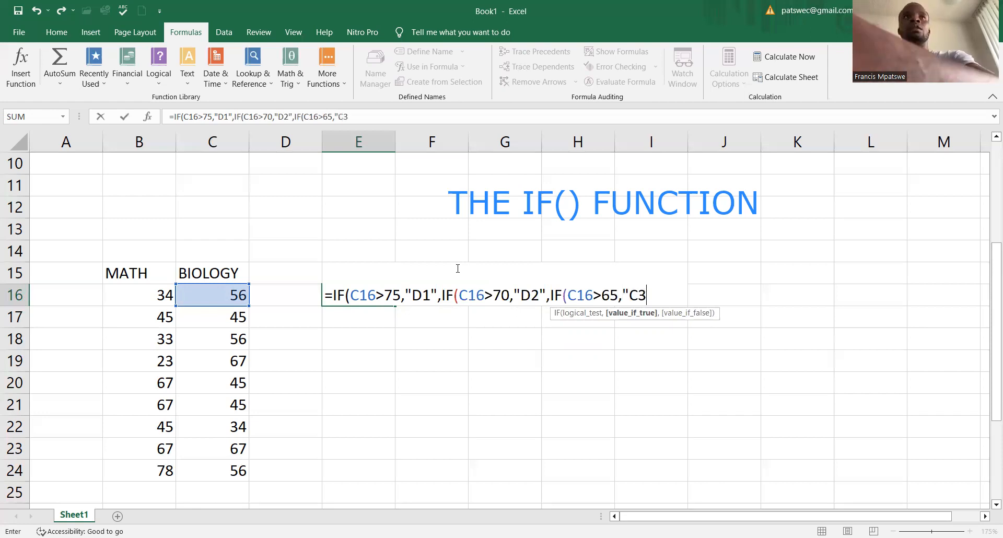
type("\"")
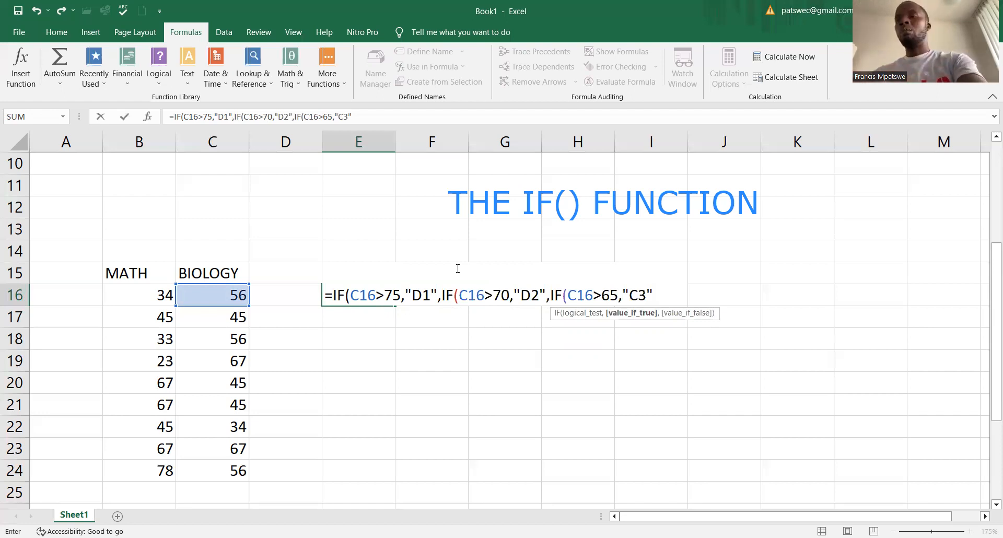
Step: Nest a fourth IF in the E16 formula that tests C16>60 and returns "C4" if true
type(",IF(")
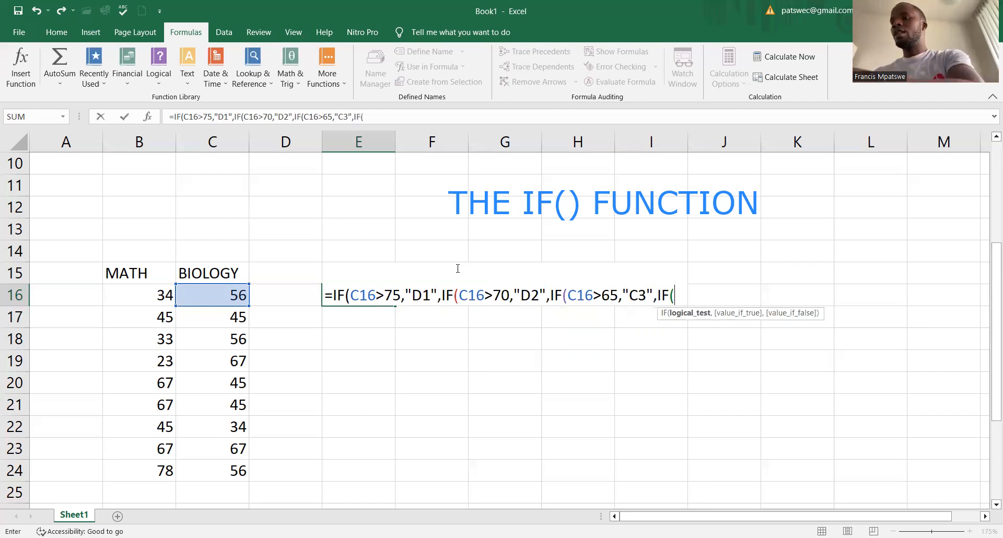
type("C16")
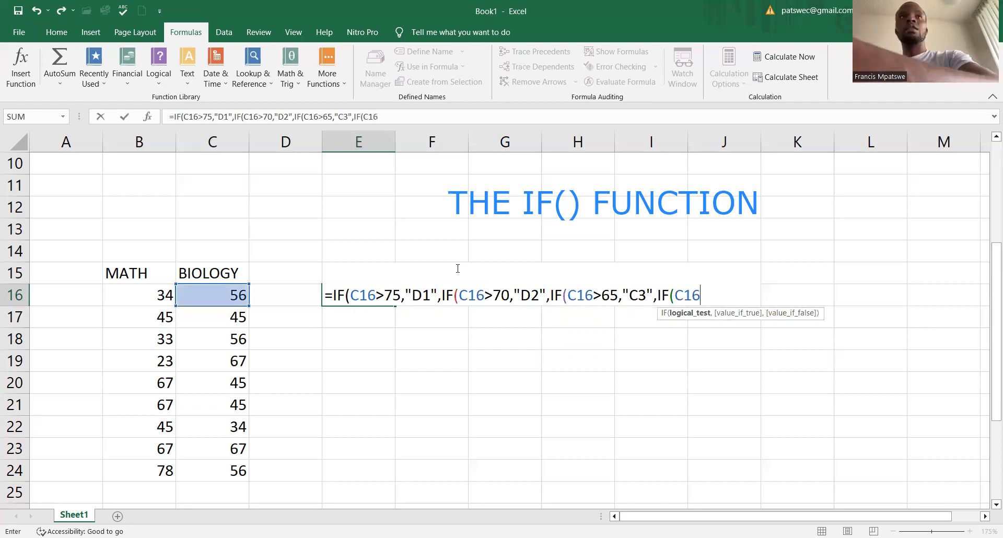
type(">")
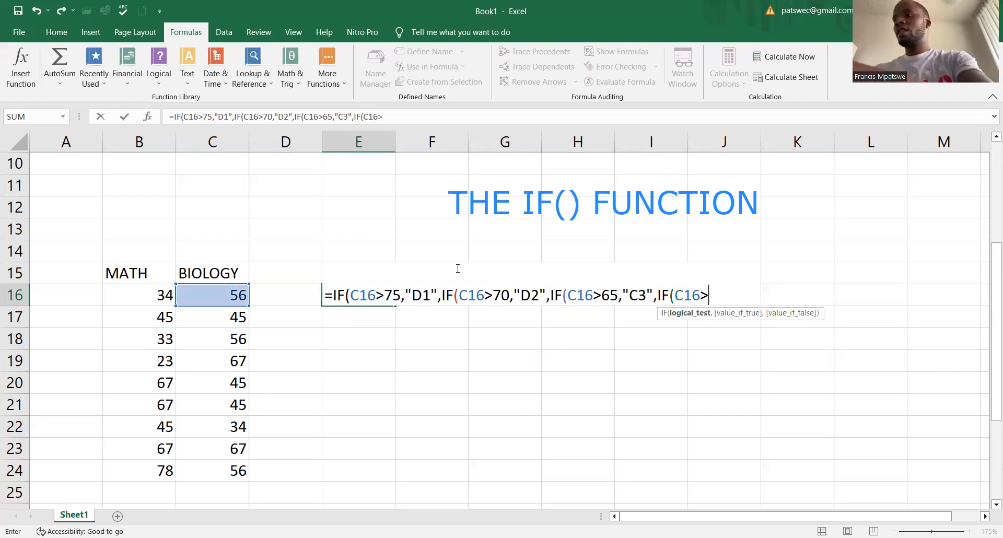
type("60")
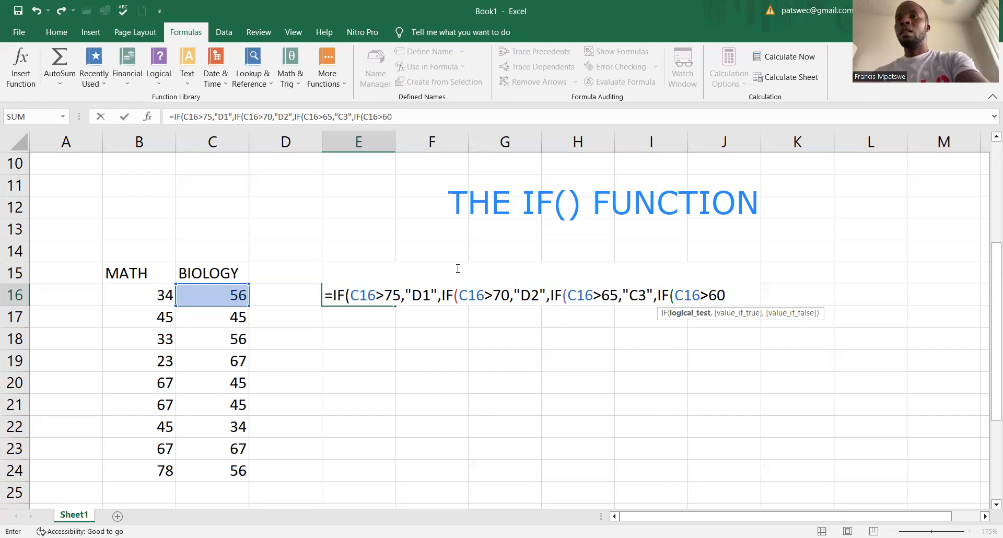
type(",\"")
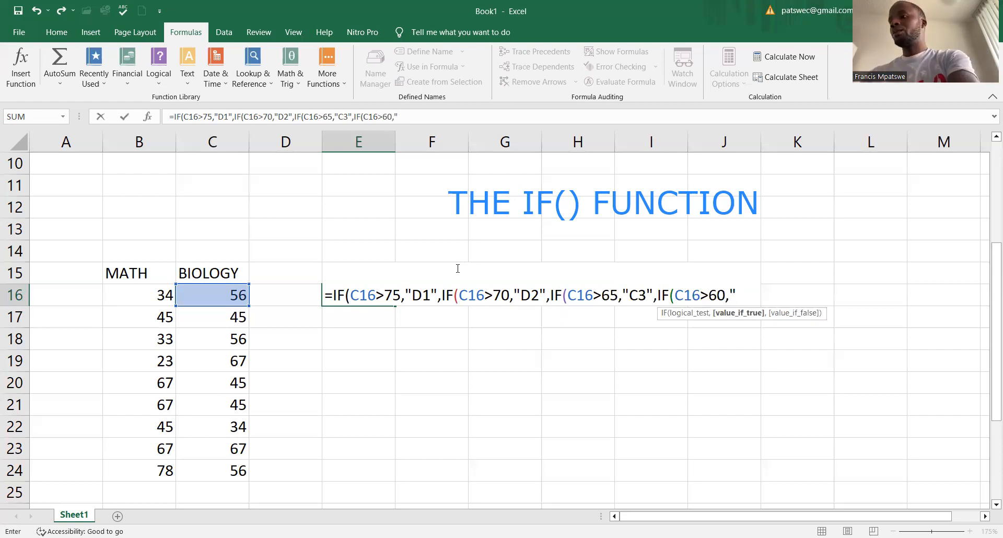
type("C4")
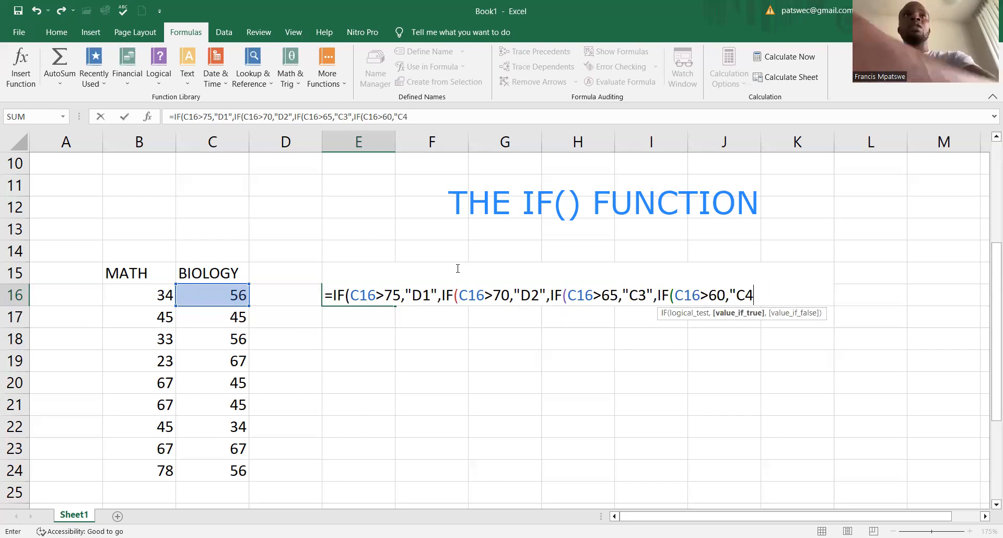
type("\"")
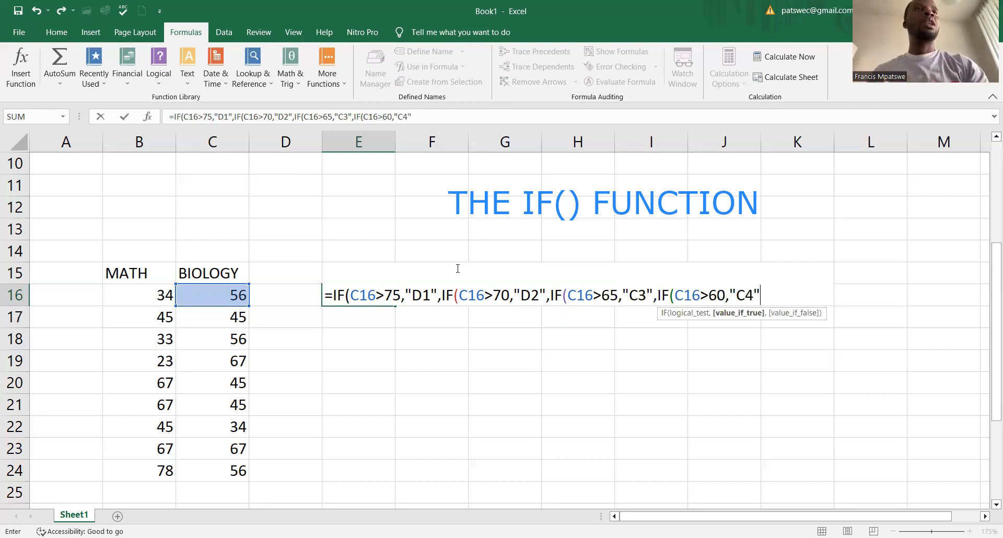
Step: Nest a fifth IF in the E16 formula that tests C16>55 and returns "C5" if true
type(",")
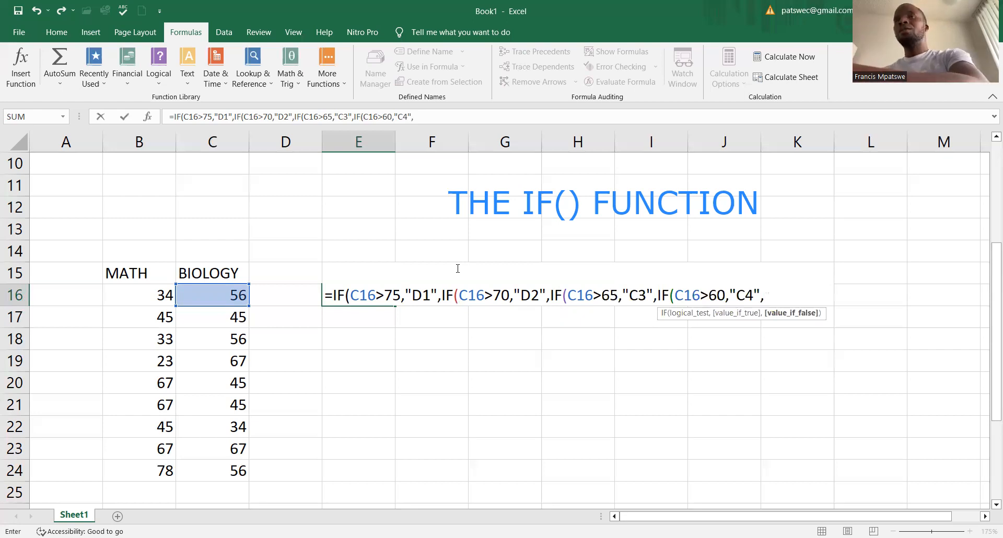
type("IF")
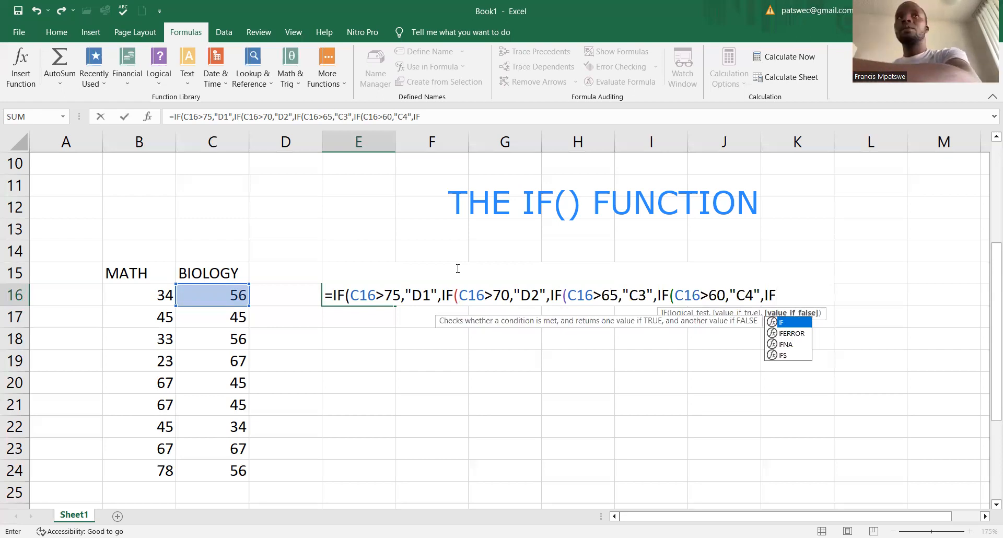
type("(C16")
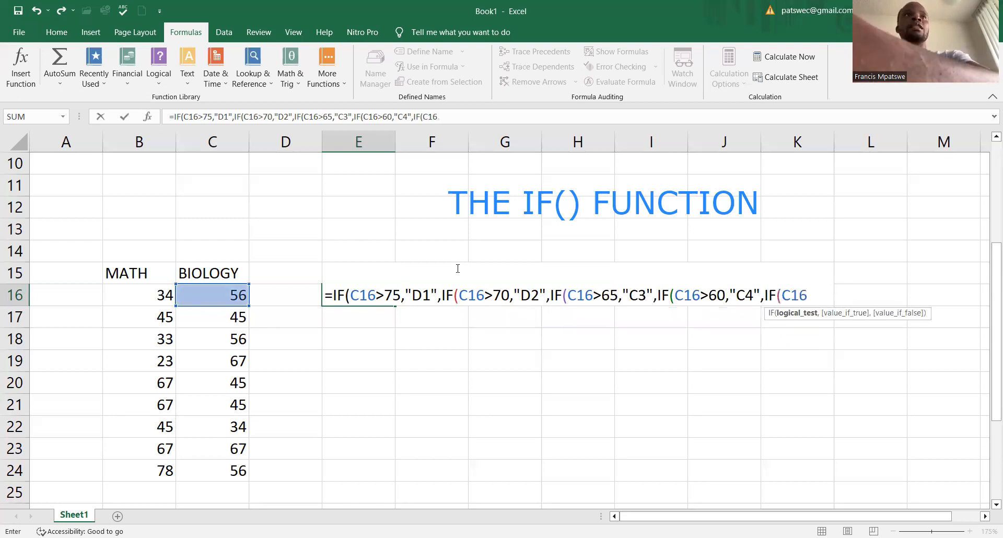
type(">")
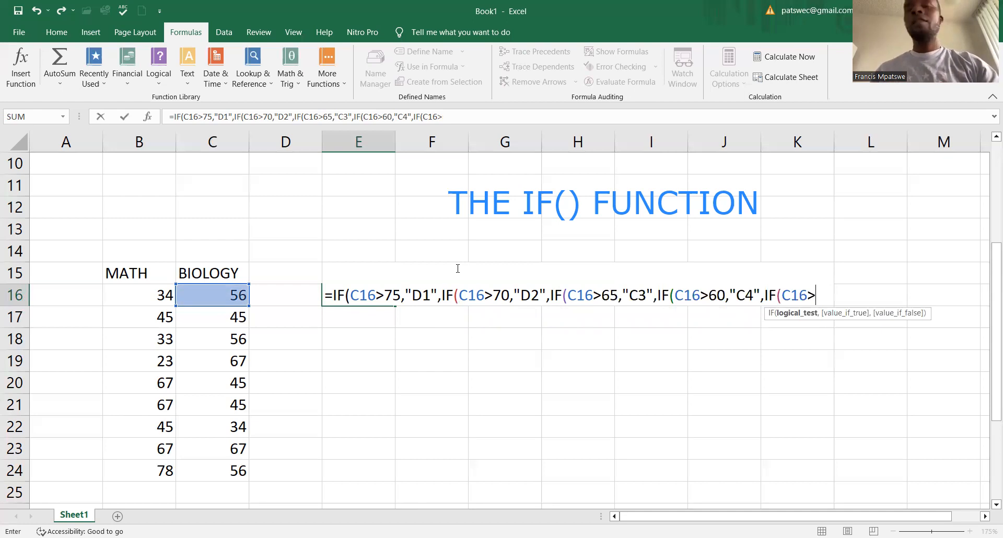
type("55")
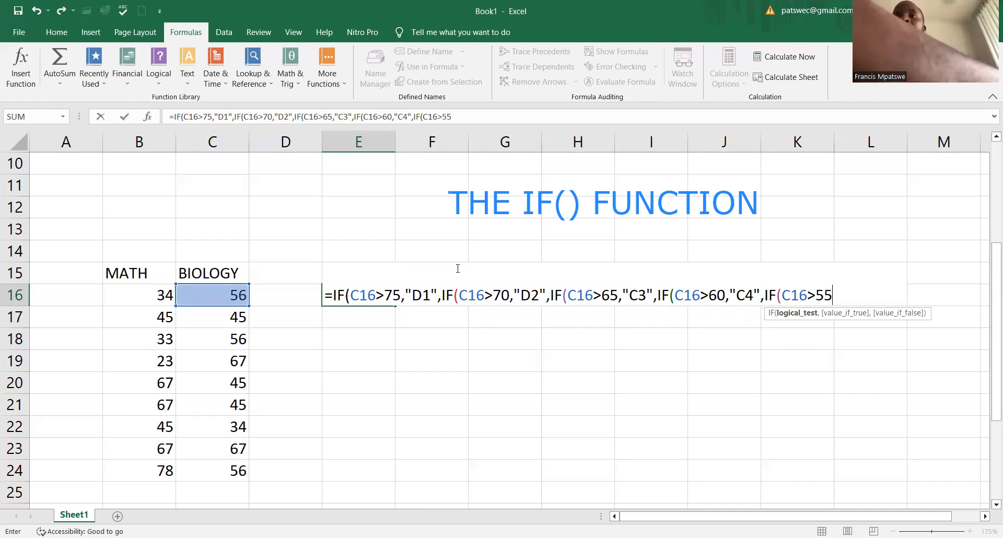
type(",\"")
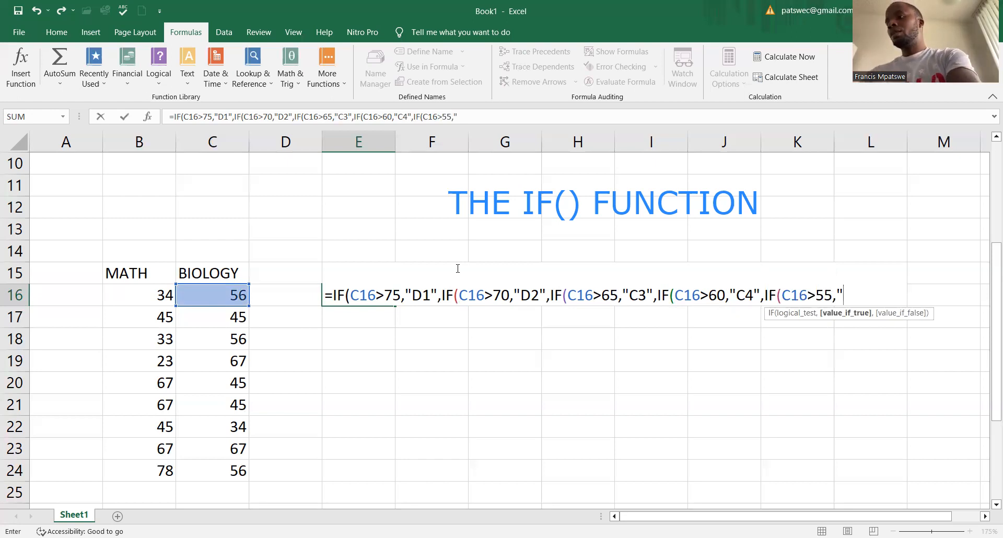
type("C5,")
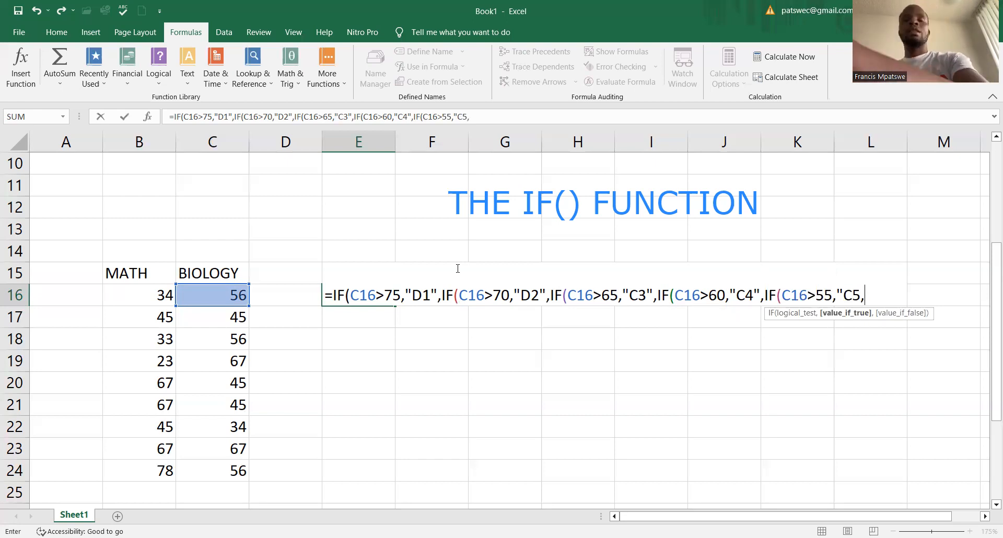
key("BackSpace")
type("\"")
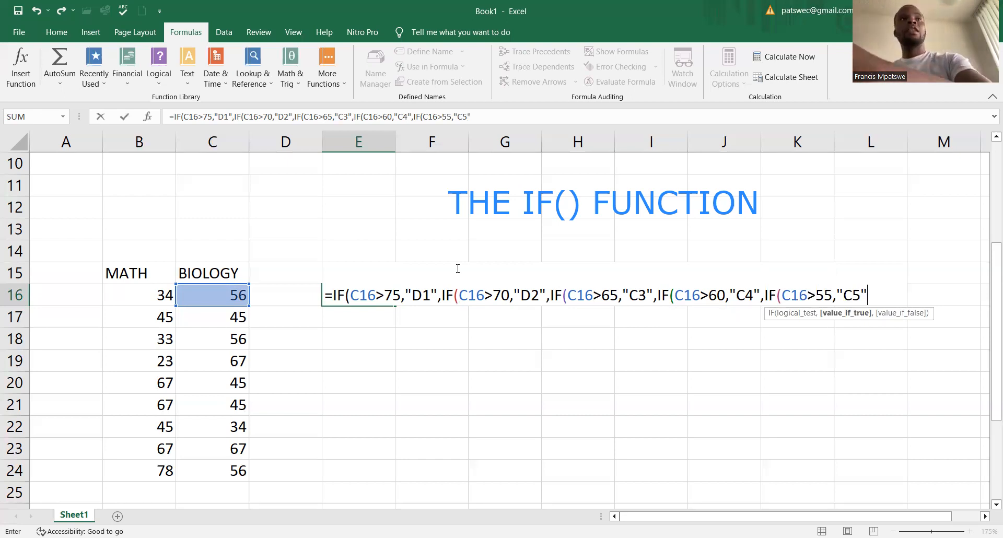
Step: Nest a sixth IF in the E16 formula that tests C16>50 and returns "C6" if true
type(",IF")
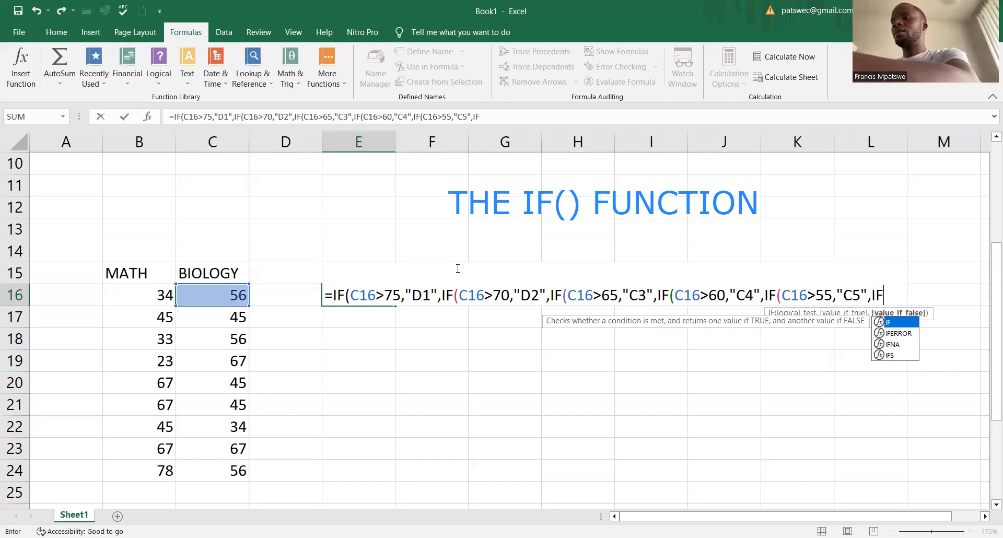
type("(C16")
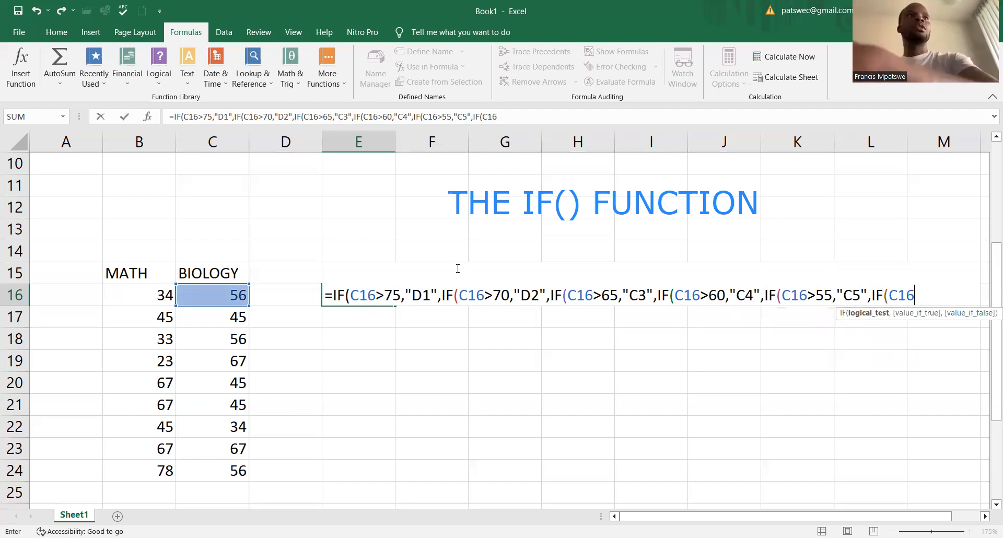
type(">")
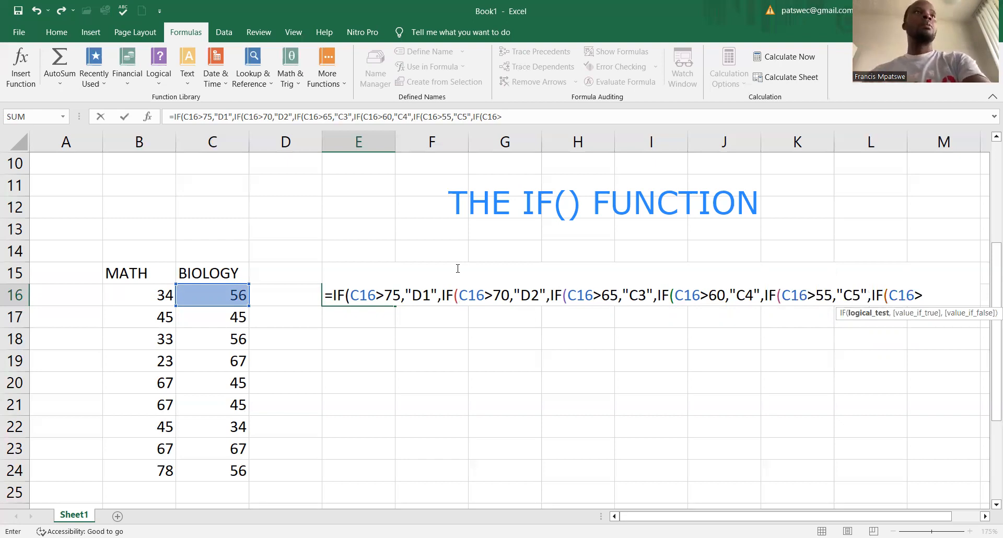
type("50,")
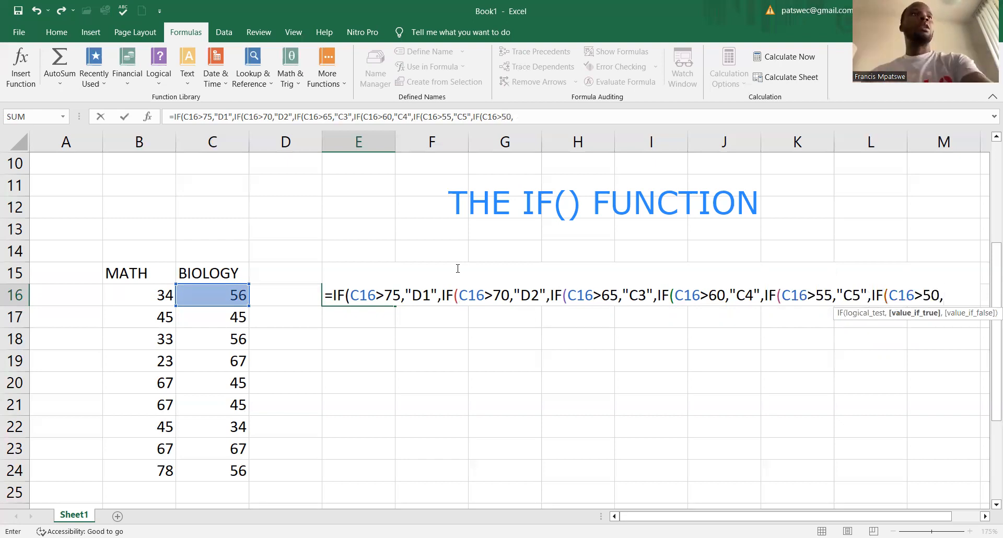
type("\"")
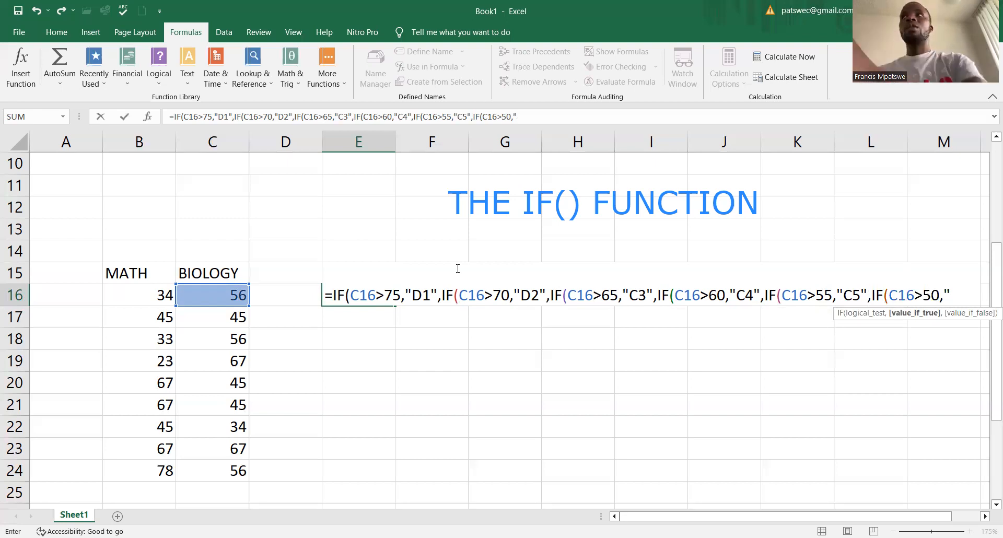
type("C6\"")
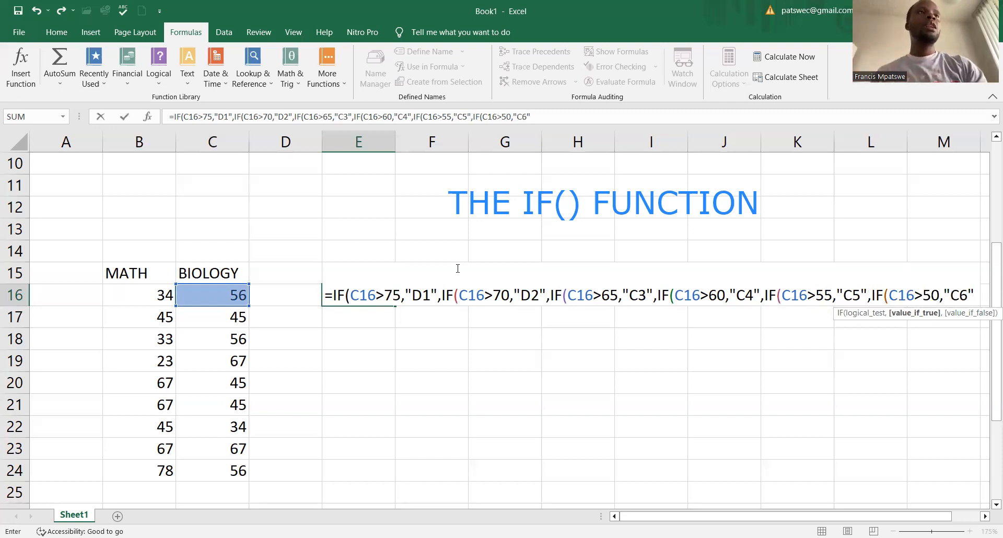
Step: Nest a seventh IF in the E16 formula that tests C16<50 and returns "F9", then close all seven IFs and enter the formula
type(",")
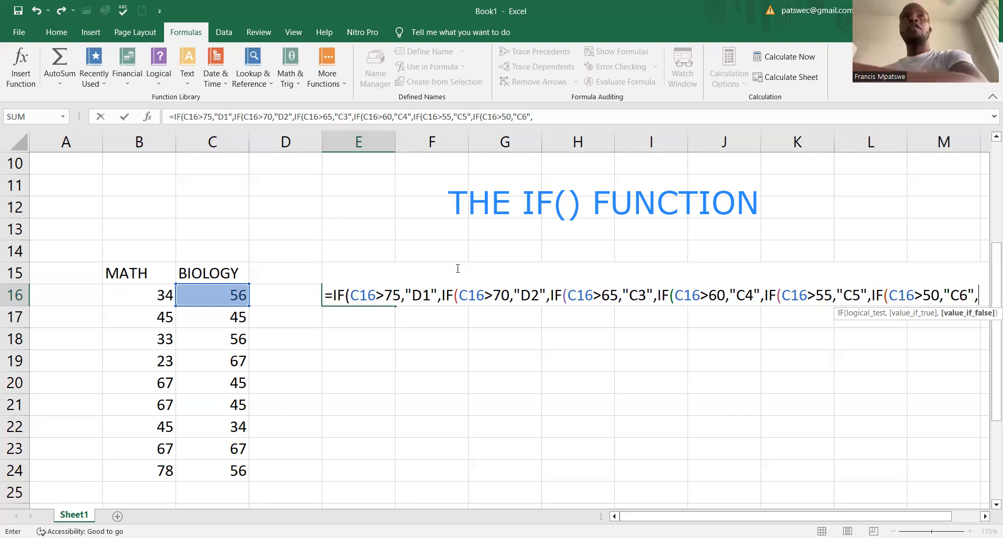
type("IF")
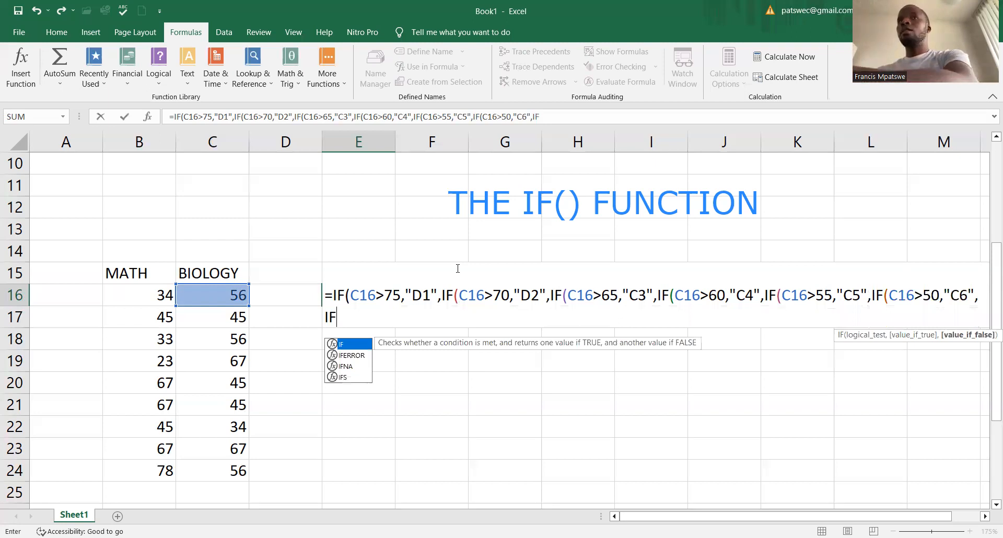
type("(C16")
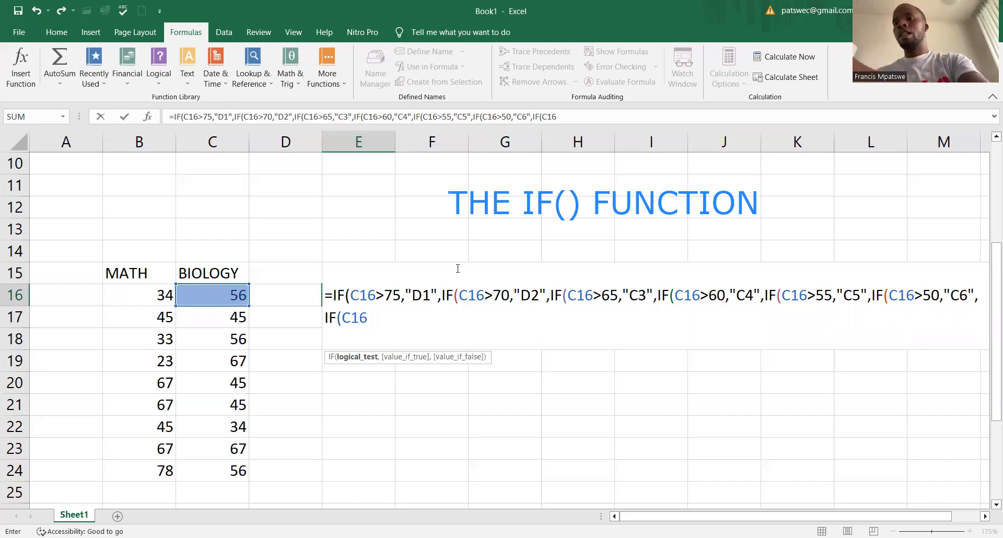
type("<")
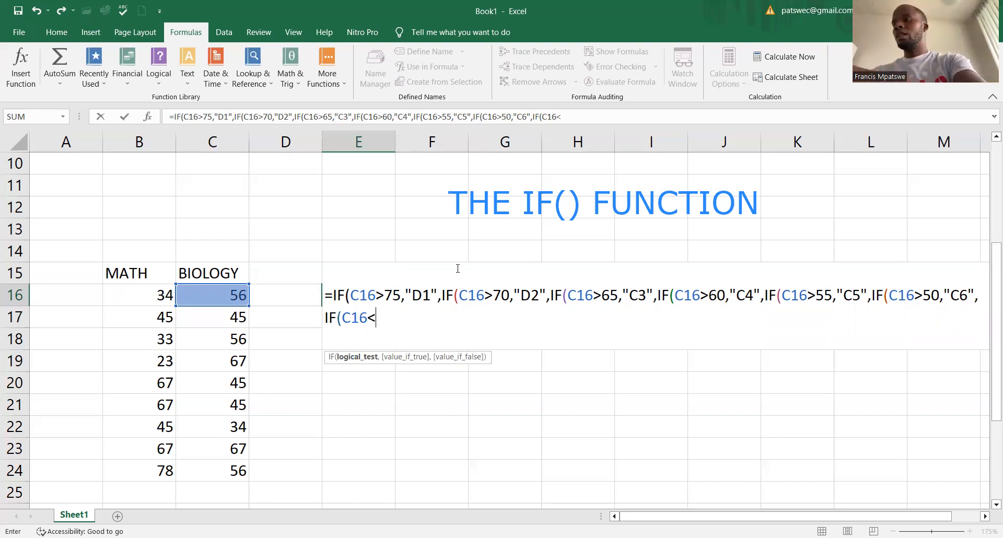
type("5 ")
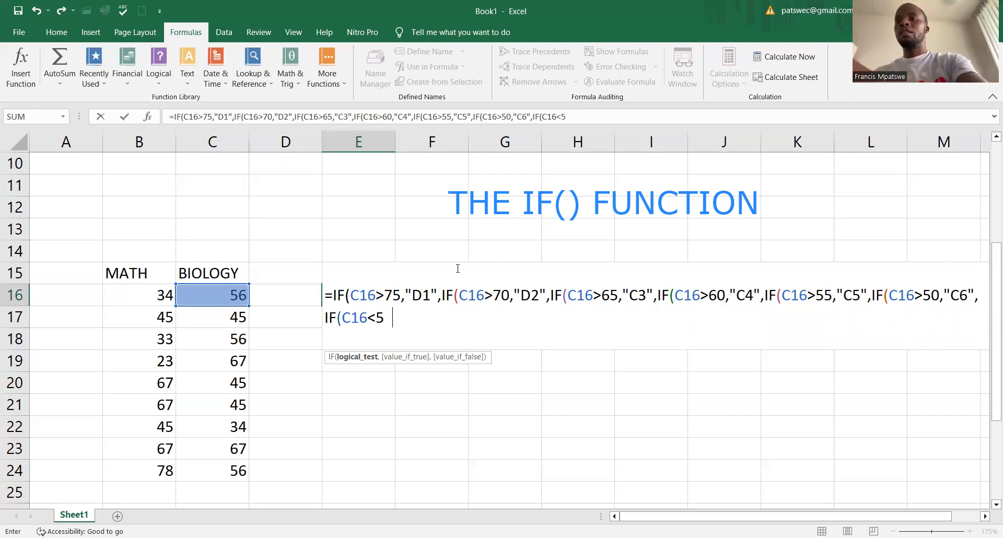
type("0")
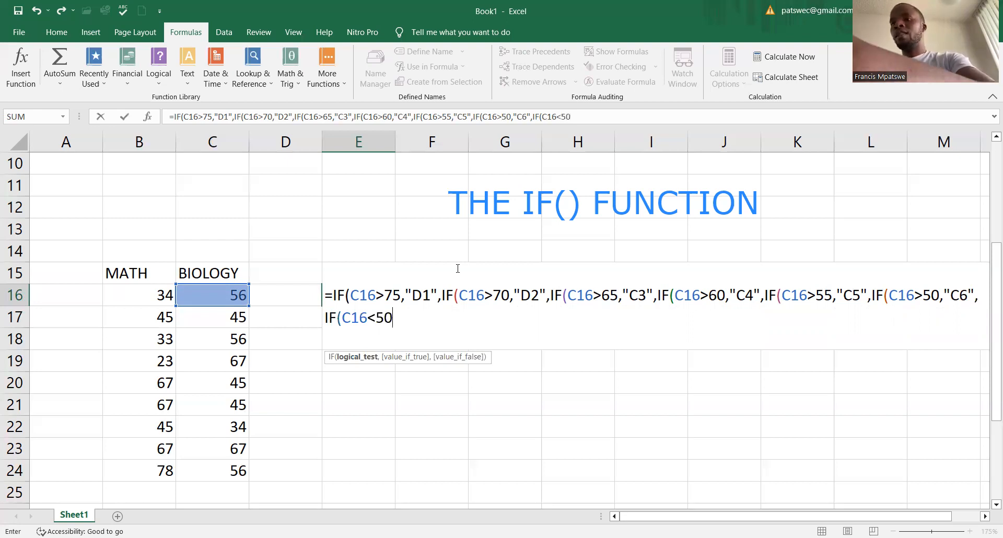
type(",\"")
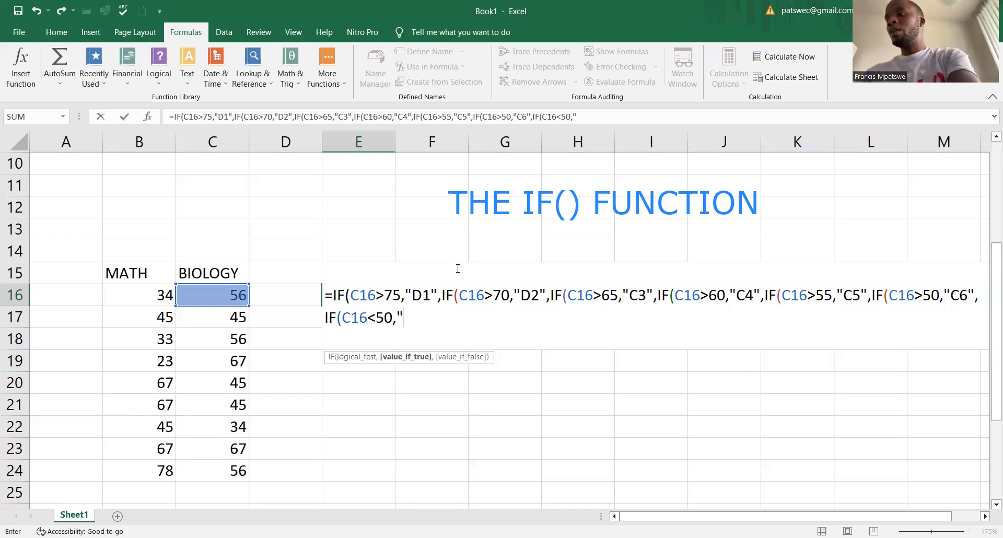
type("F9")
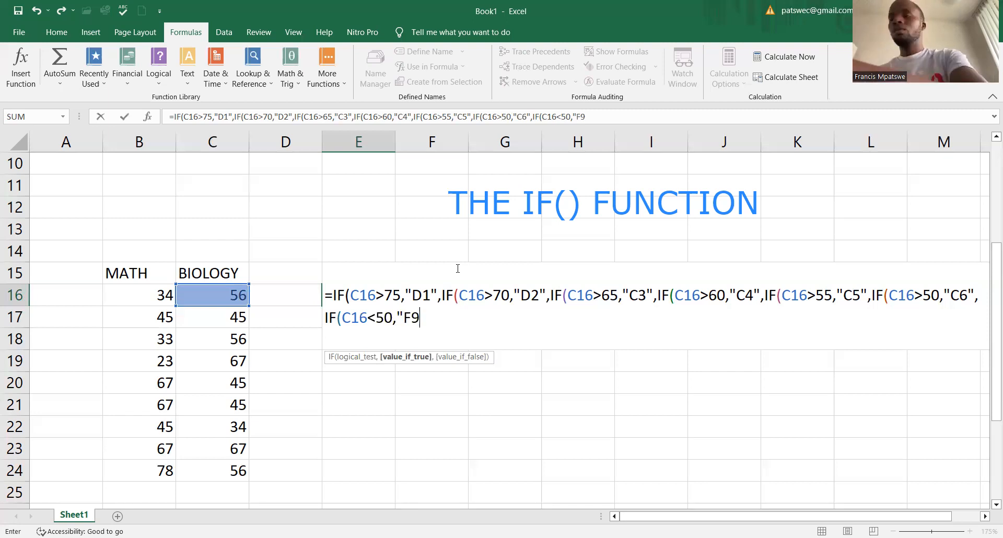
type("\"")
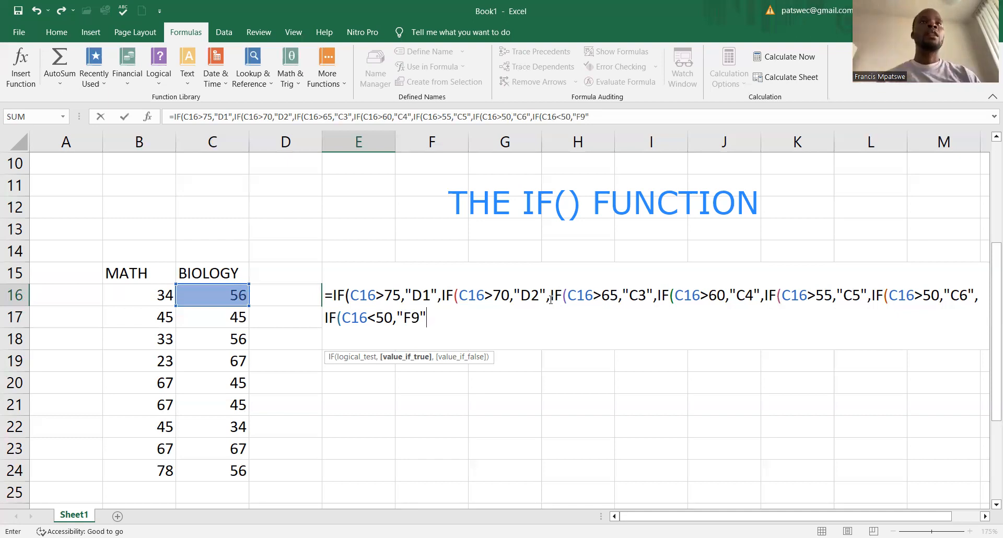
type(")))))))")
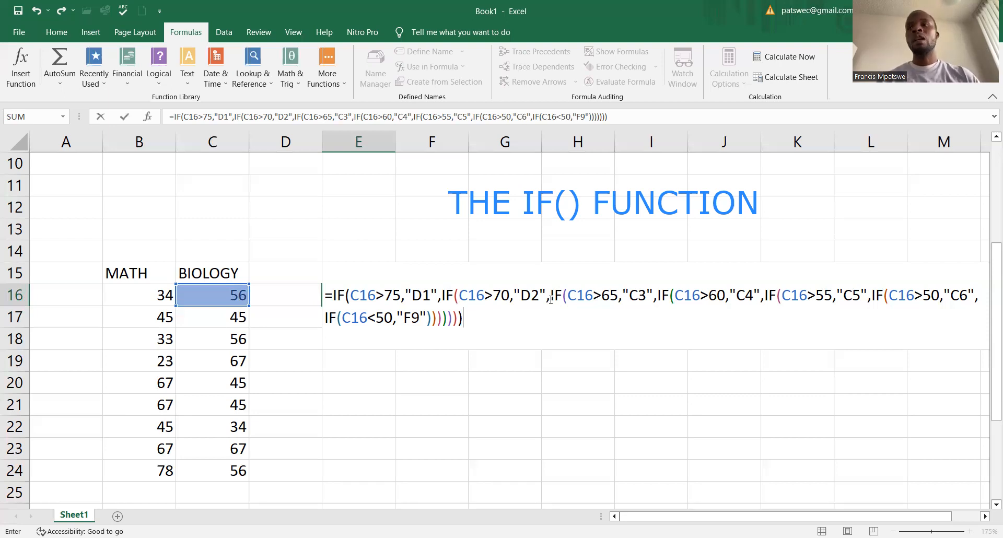
key("Return")
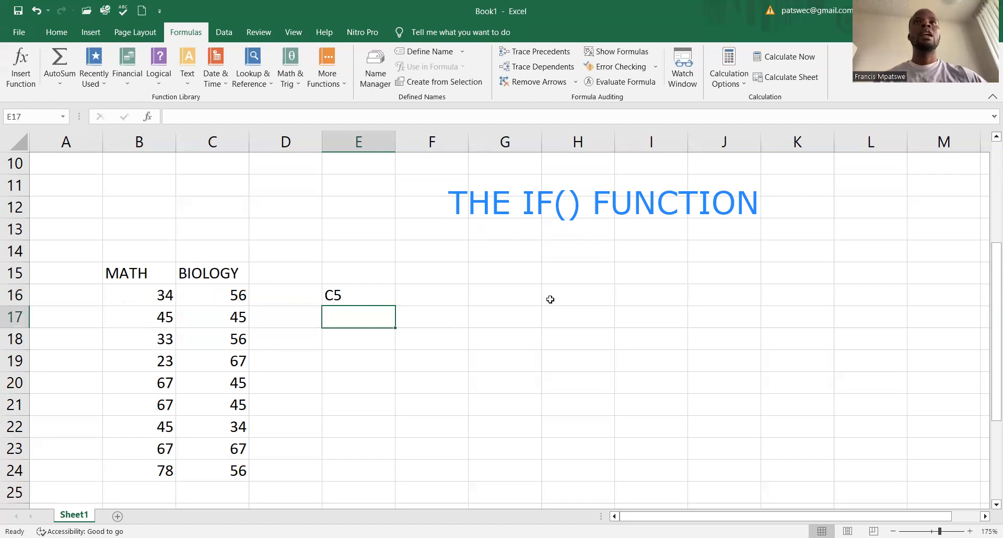
Step: Fill the E16 grading formula down through E24 to grade all the Biology marks
left_click(347, 292)
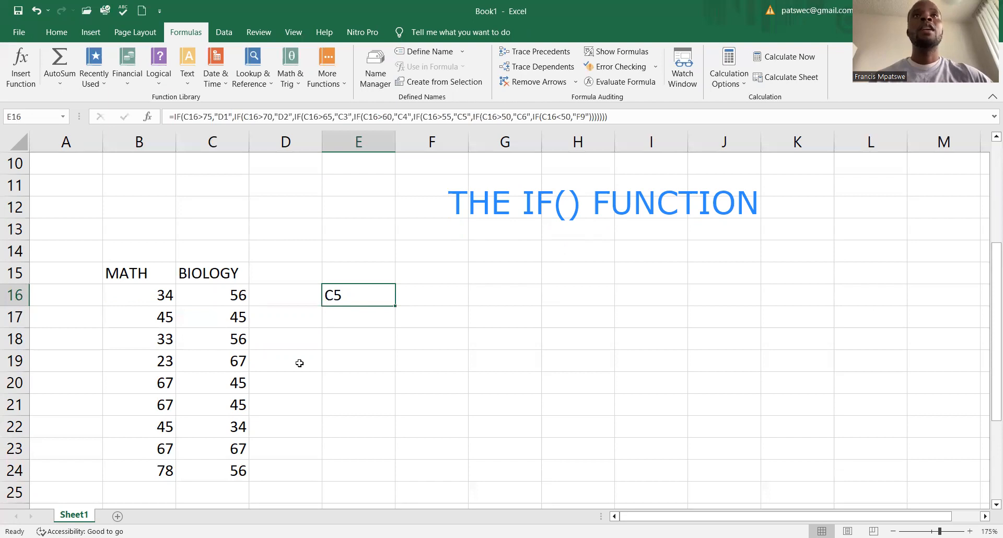
scroll(299, 363, "down", 2)
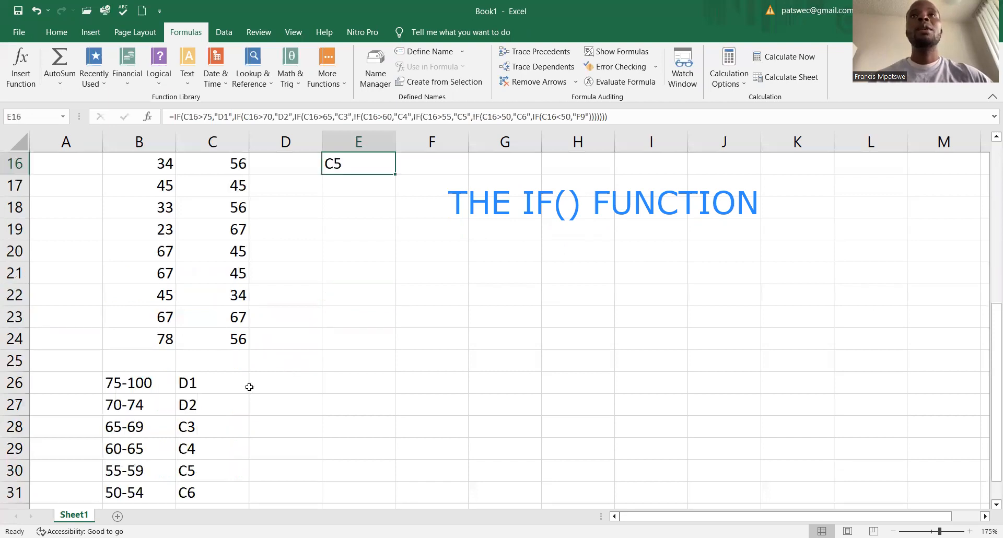
scroll(132, 405, "down", 1)
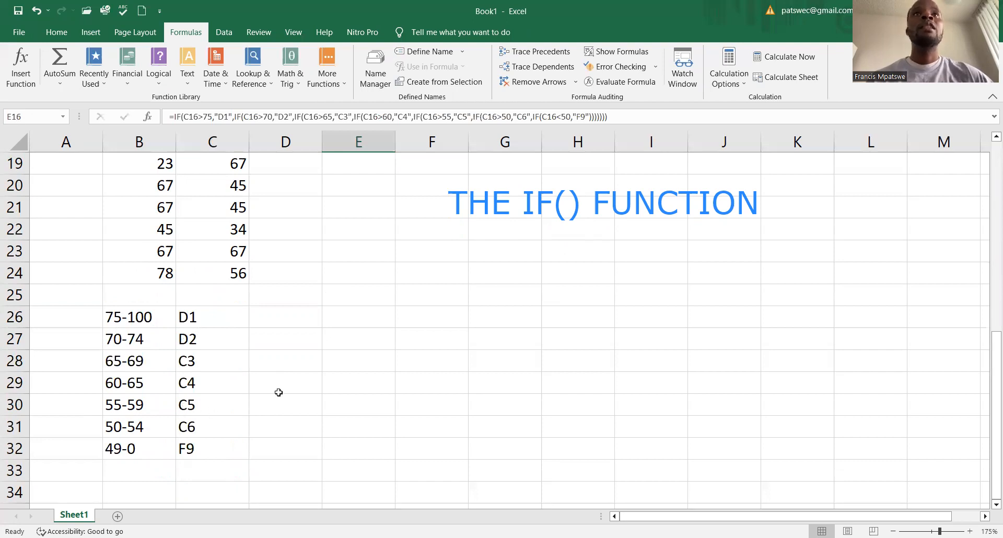
scroll(329, 312, "up", 3)
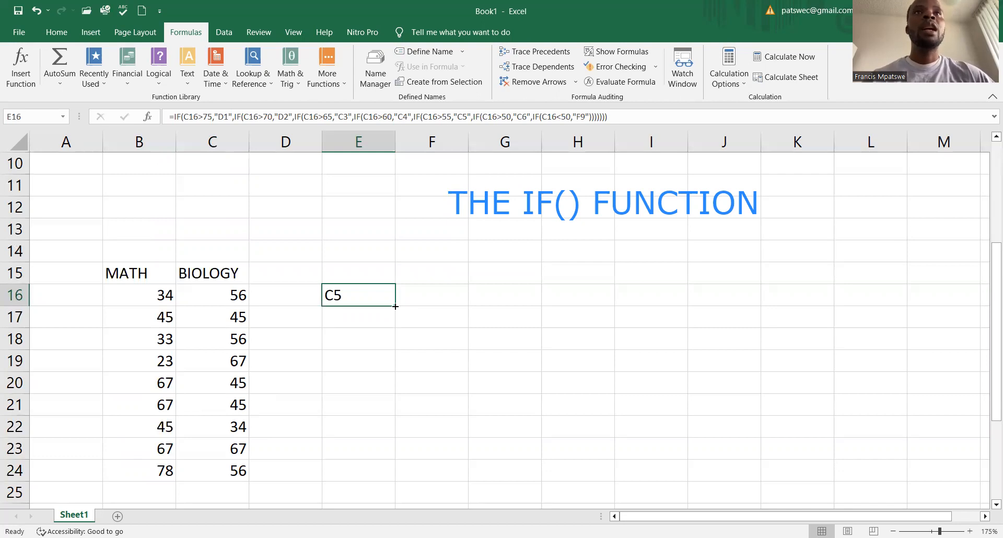
left_click_drag(395, 307, 396, 306)
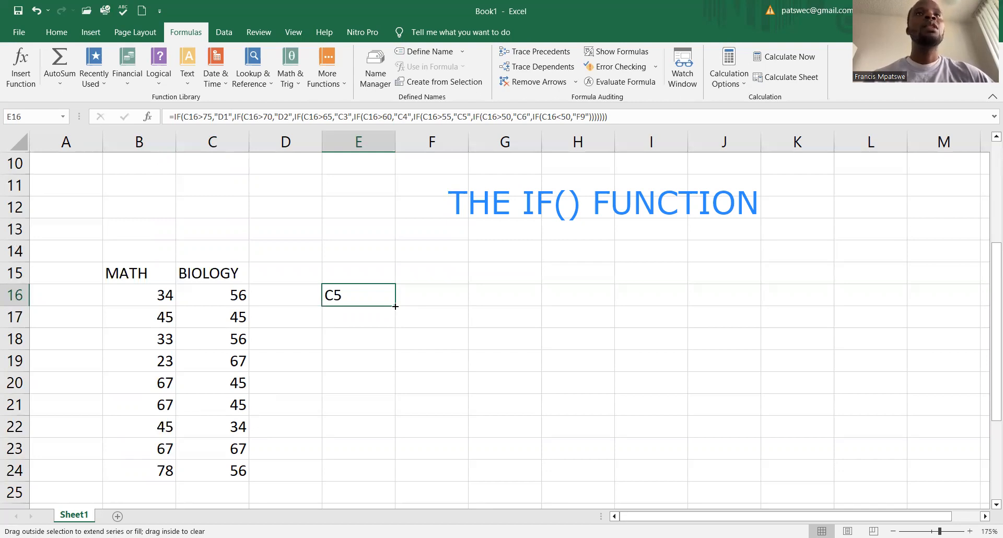
left_click_drag(396, 307, 403, 471)
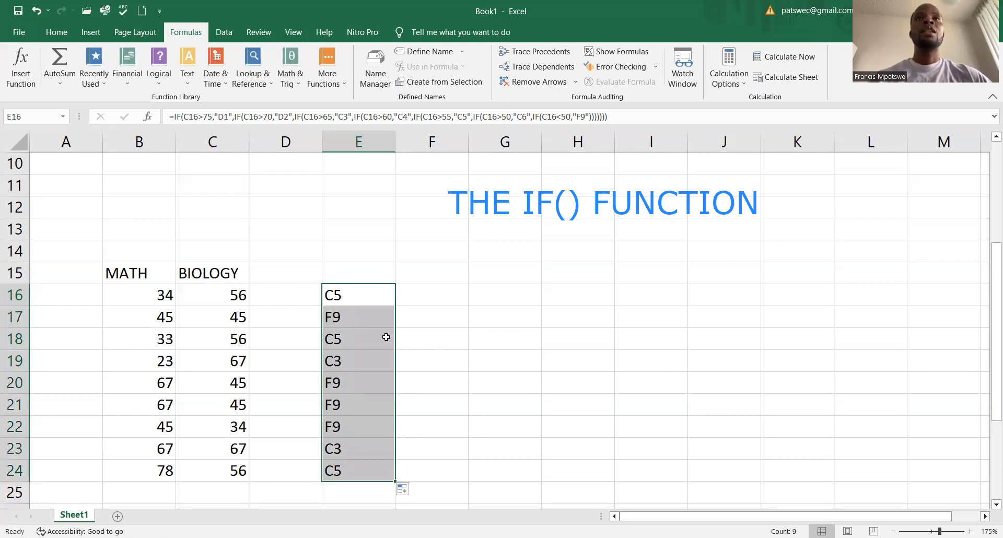
key("Down")
key("Down")
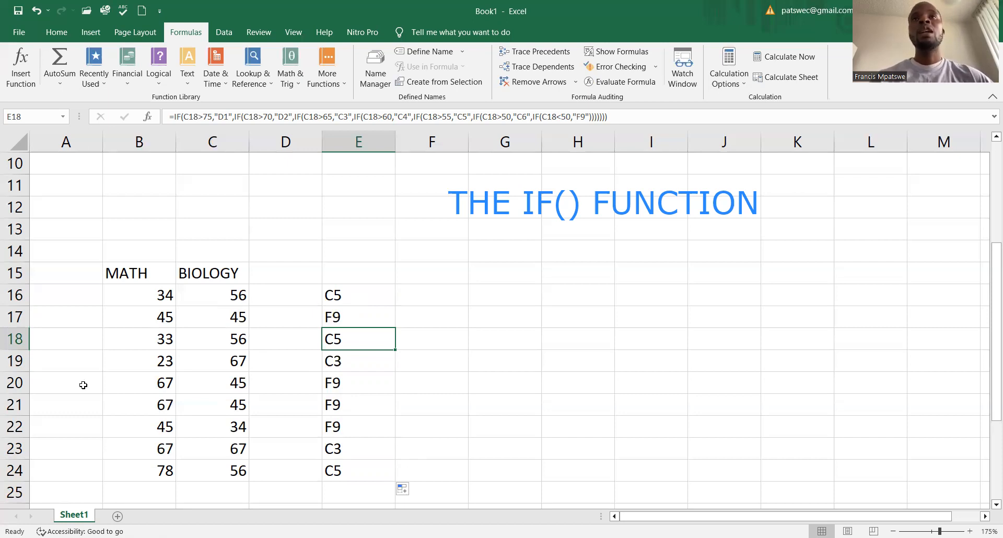
Step: Change the Biology marks in C20 and C22 to 80 to test the grading formula
left_click(239, 383)
type("8")
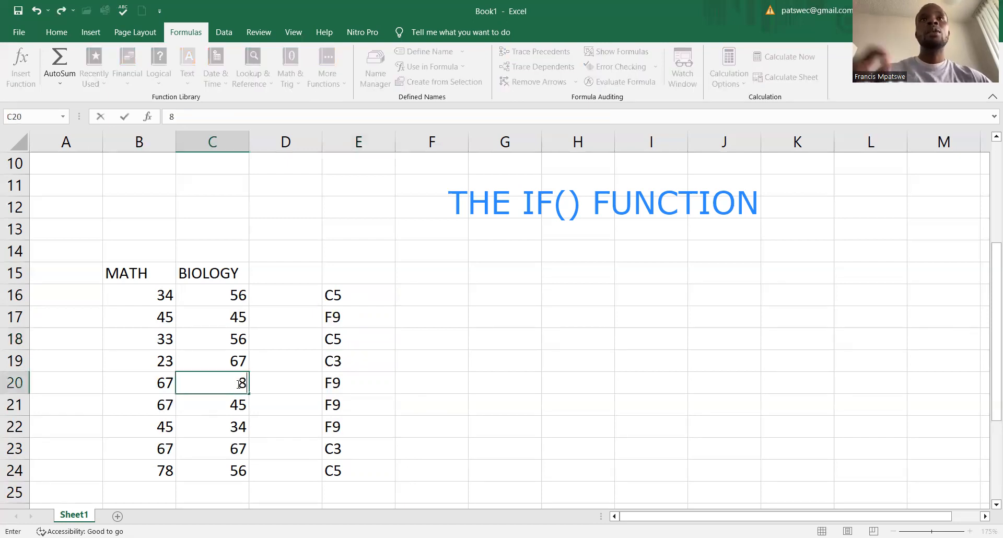
type("0")
key("Return")
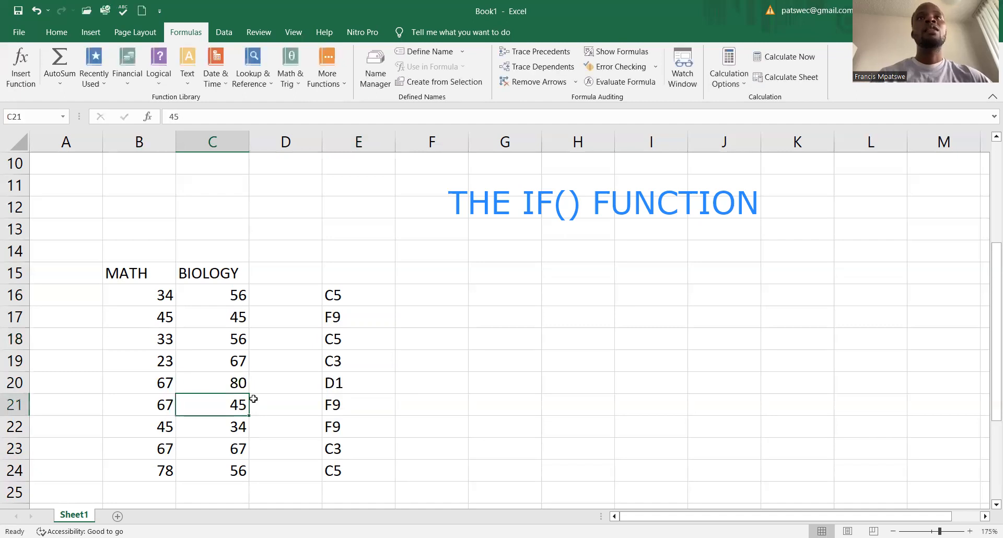
left_click(335, 384)
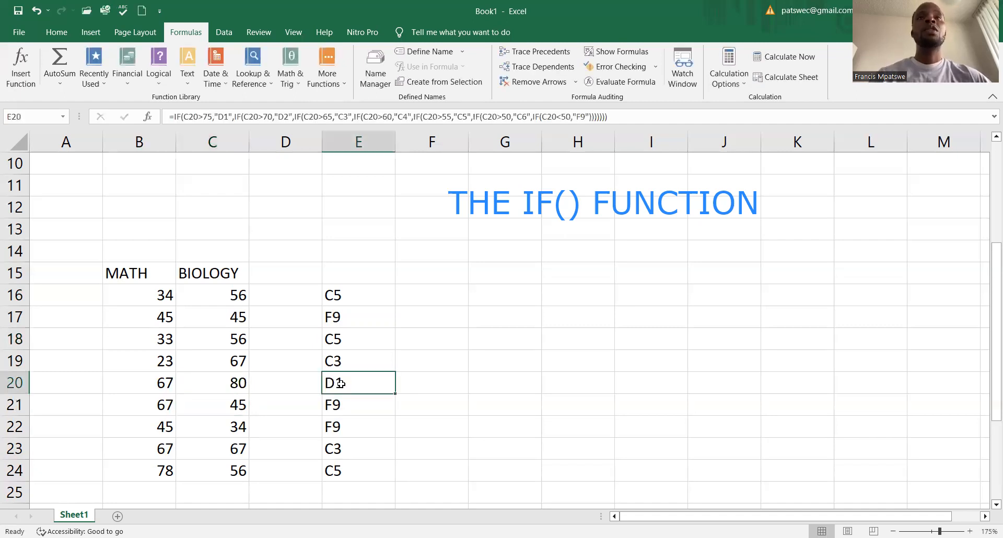
left_click(236, 427)
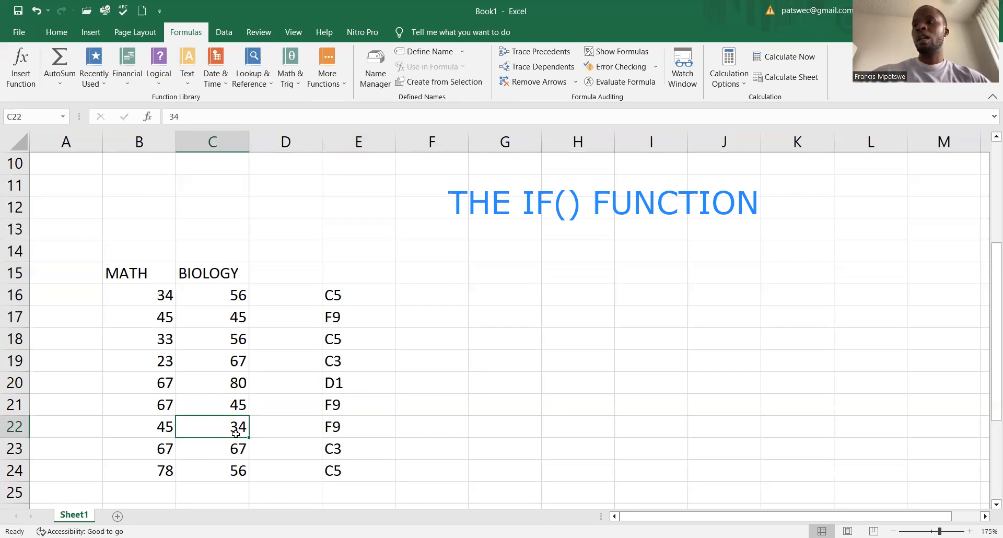
type("80")
left_click(272, 437)
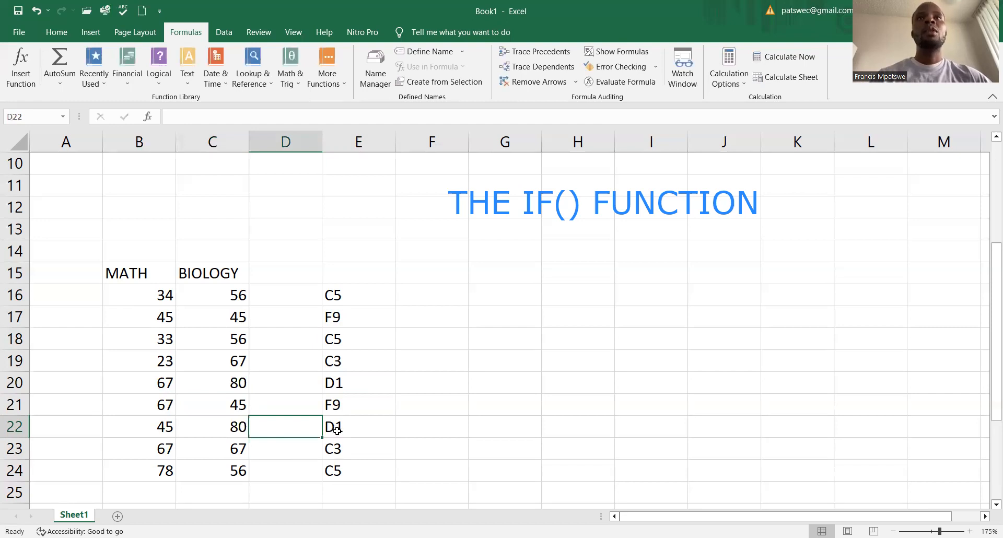
Step: Change the Biology mark in C17 to 78
left_click(238, 317)
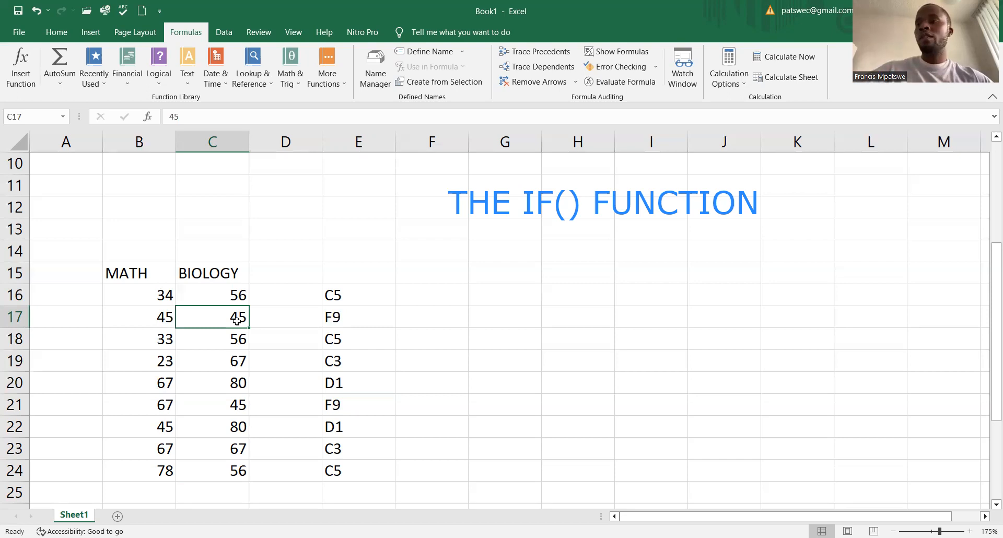
type("78")
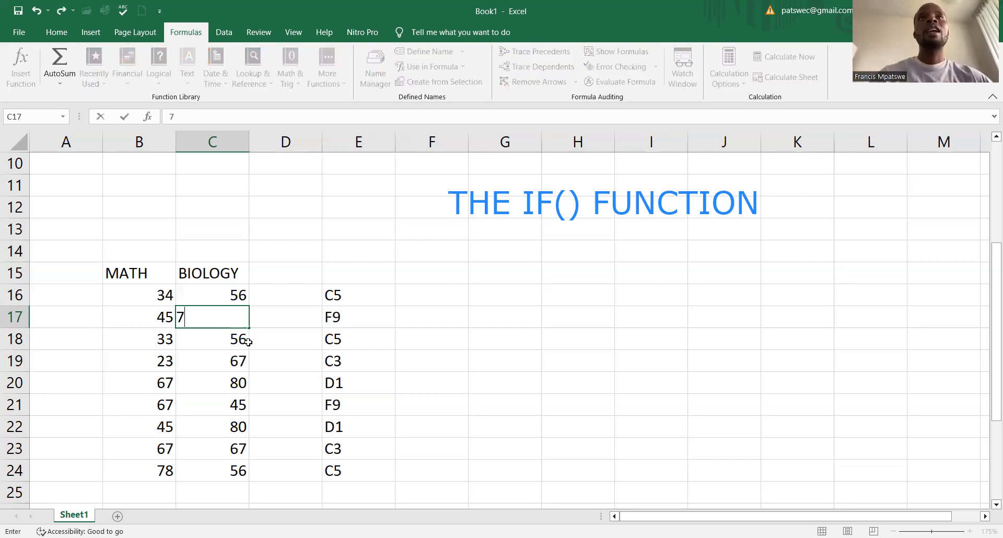
key("Return")
left_click(238, 318)
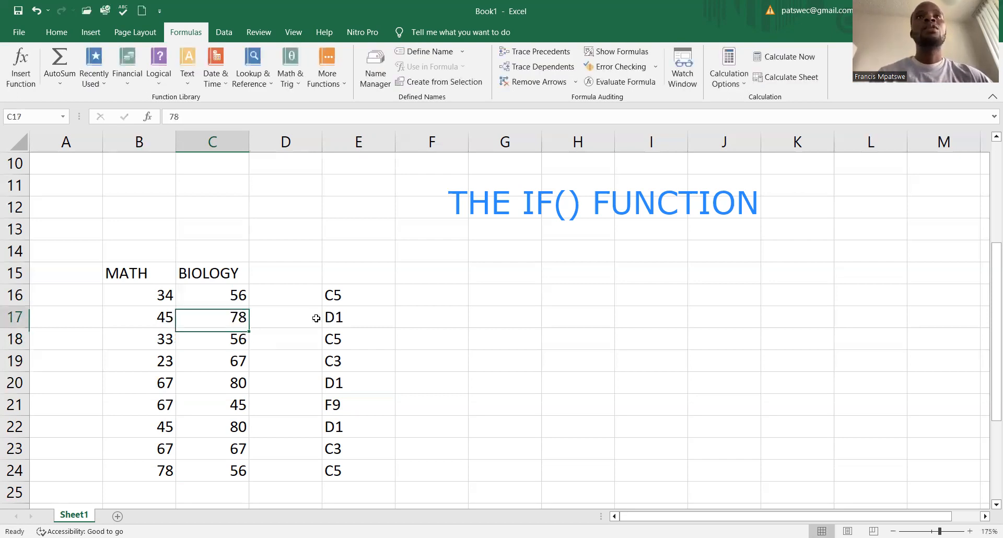
Step: Set the Biology mark in C19 to 70 and check its grade formula in E19
left_click(238, 361)
type("70")
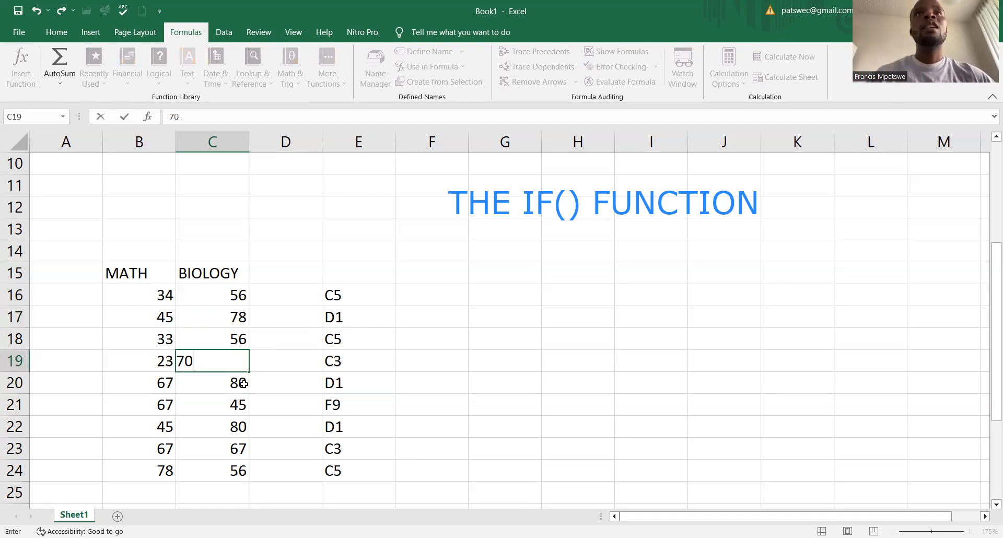
left_click(244, 384)
left_click(239, 359)
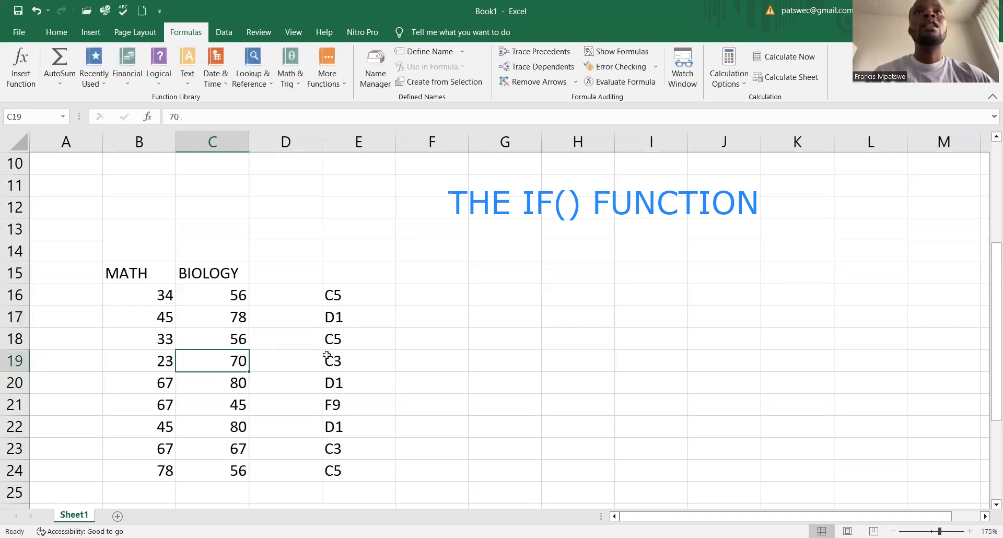
left_click(329, 354)
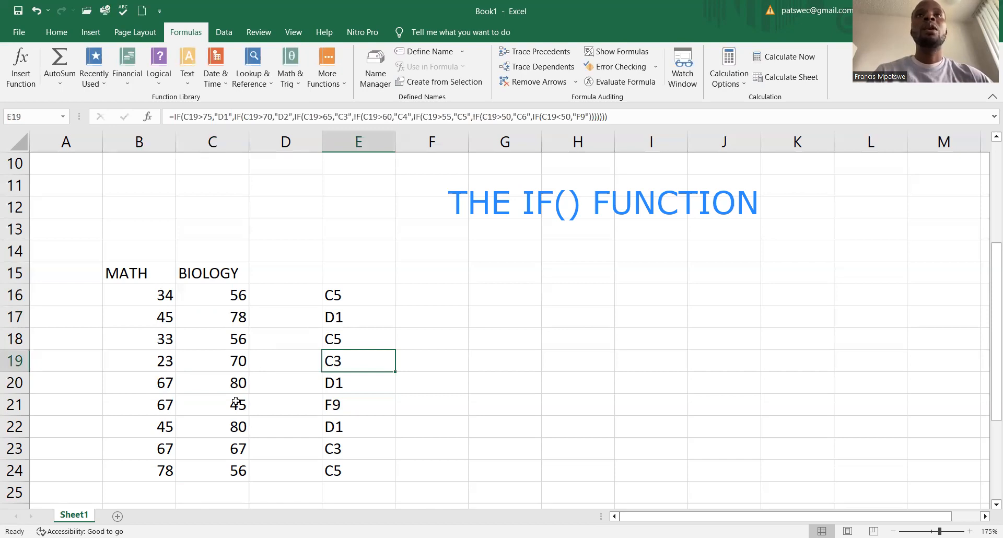
Step: Set the Biology mark in C19 to 71 and select the E16 formula cell for review
left_click(235, 361)
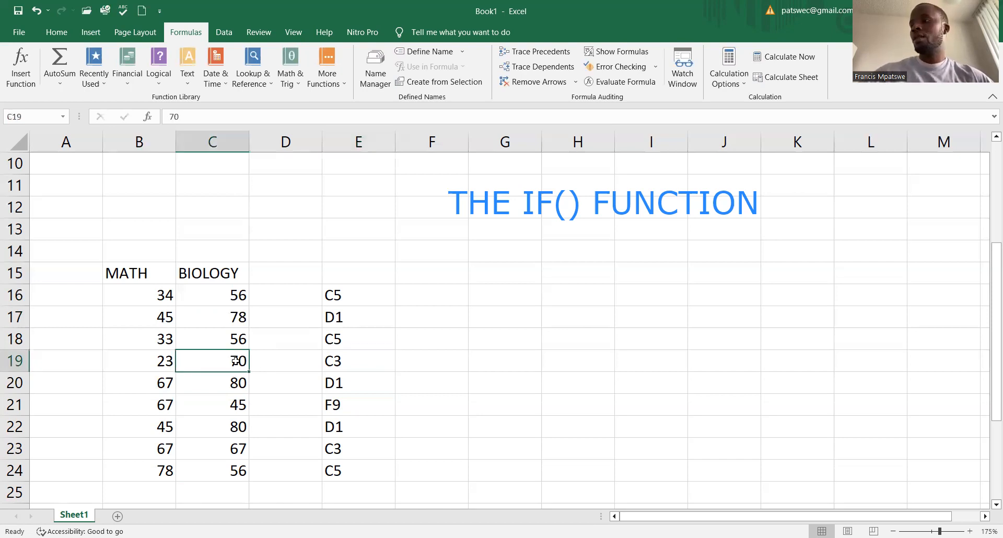
type("71")
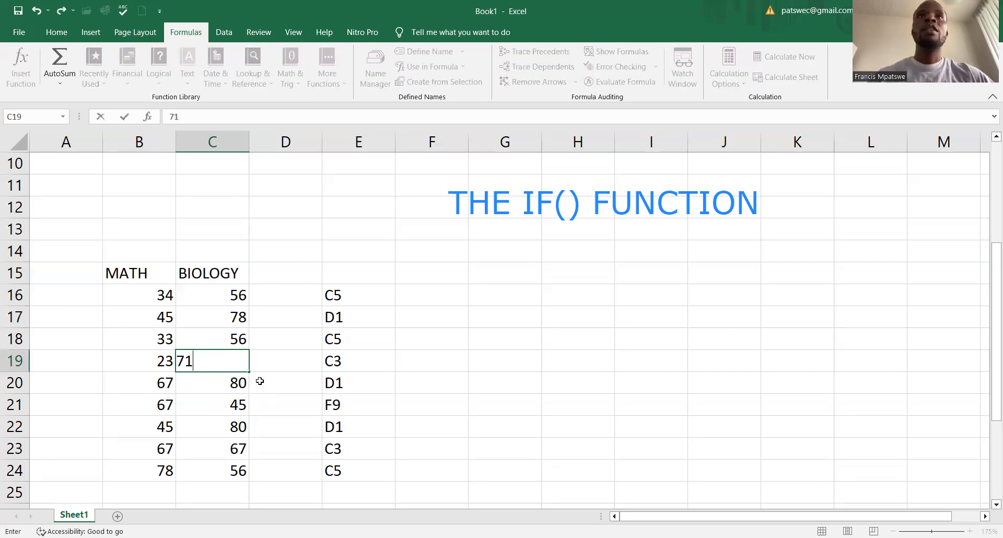
key("Return")
key("Up")
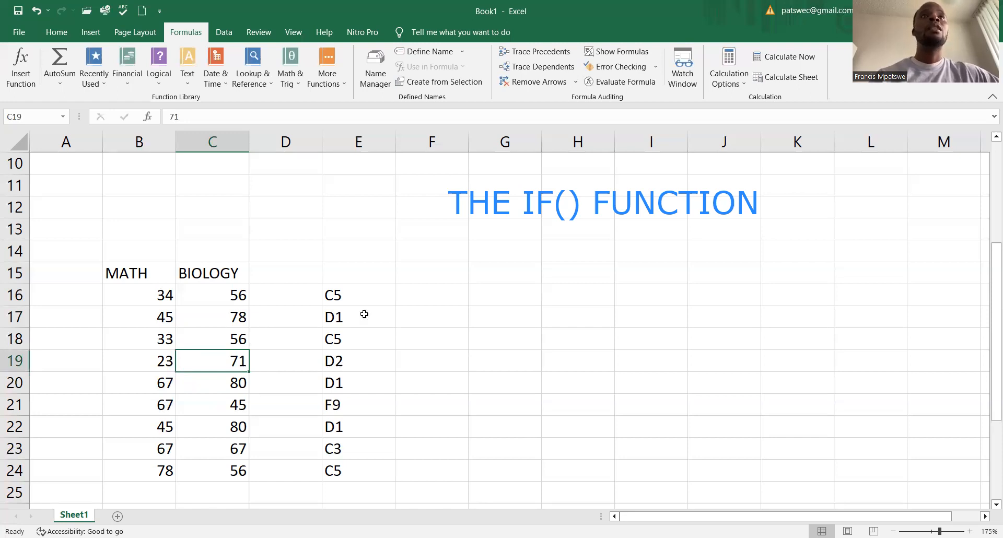
left_click(334, 296)
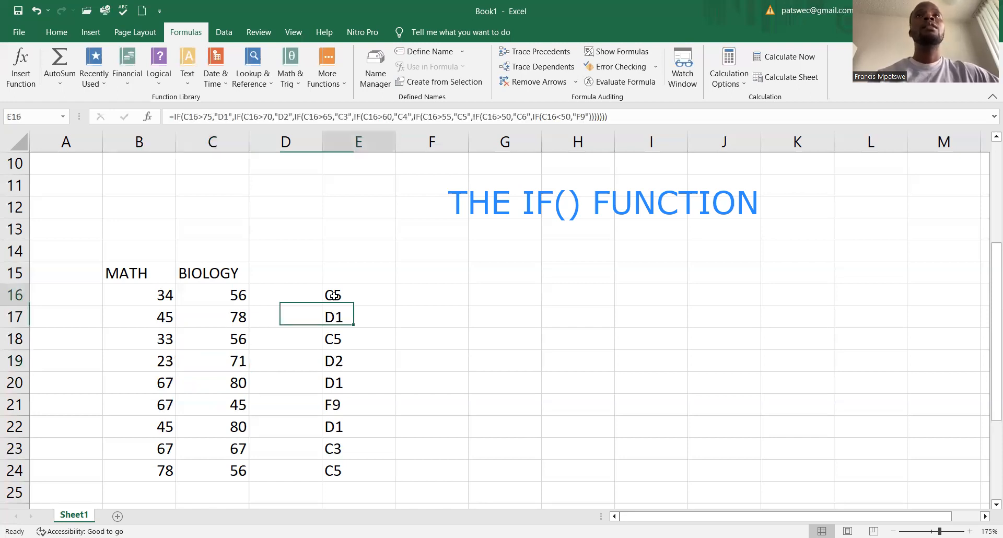